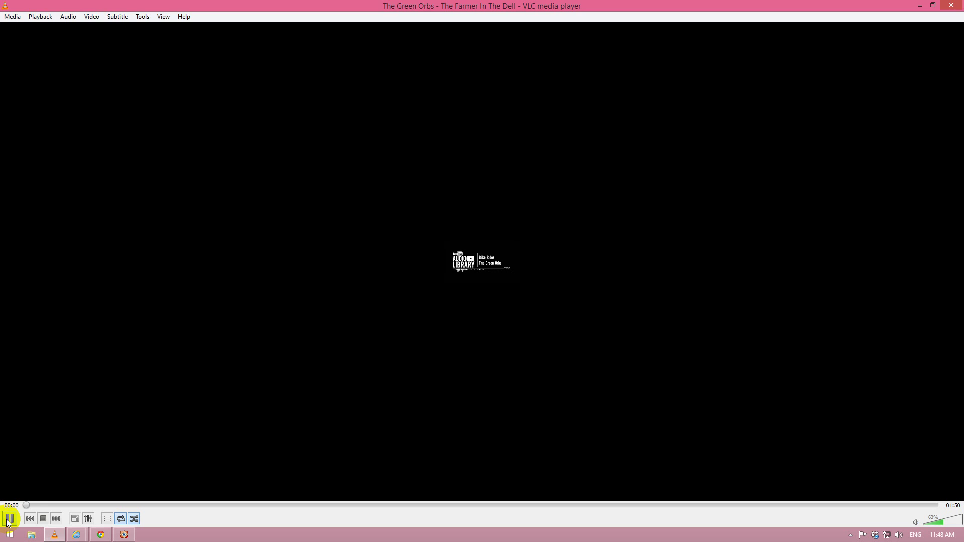
Start the intro music and click through the FastStone slides from 1.jpg to 6.NEF
left_click(123, 535)
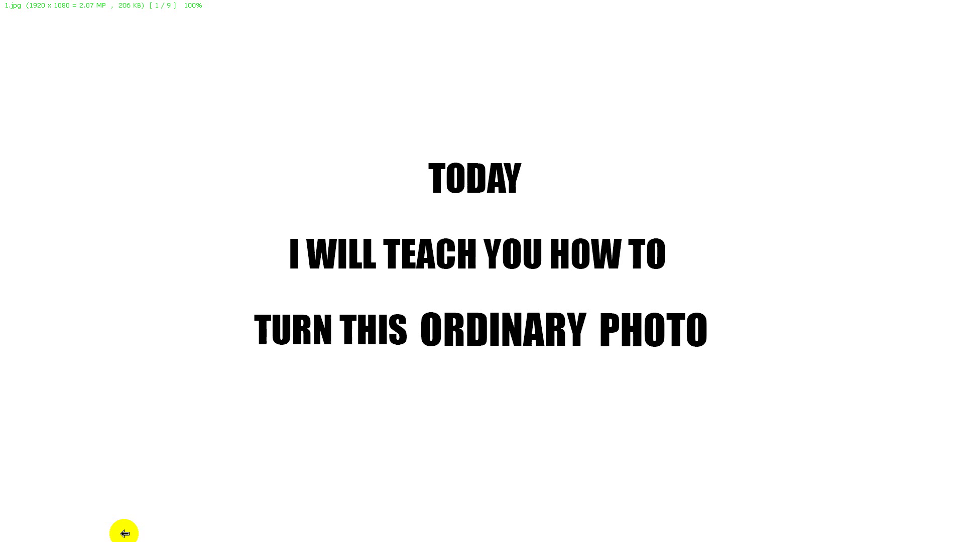
left_click(797, 446)
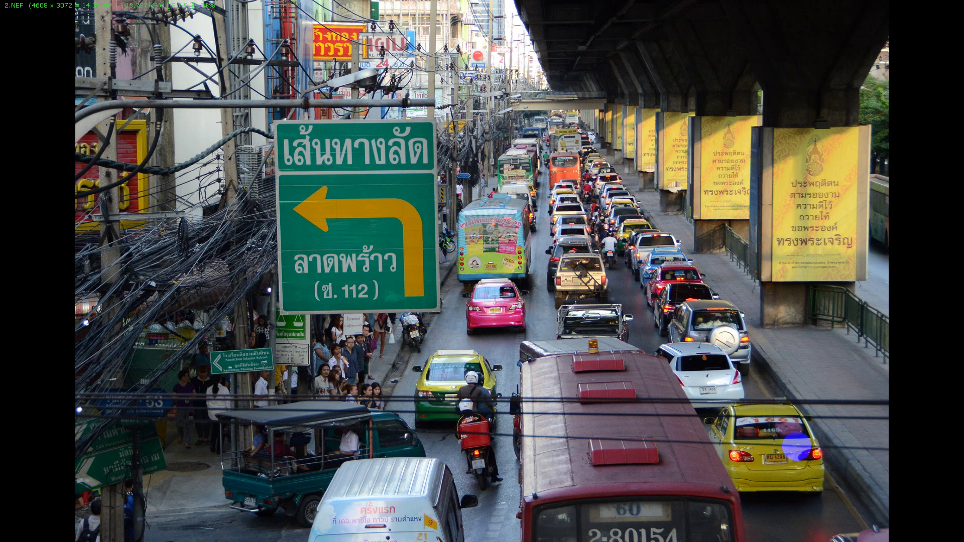
left_click(797, 447)
left_click(796, 446)
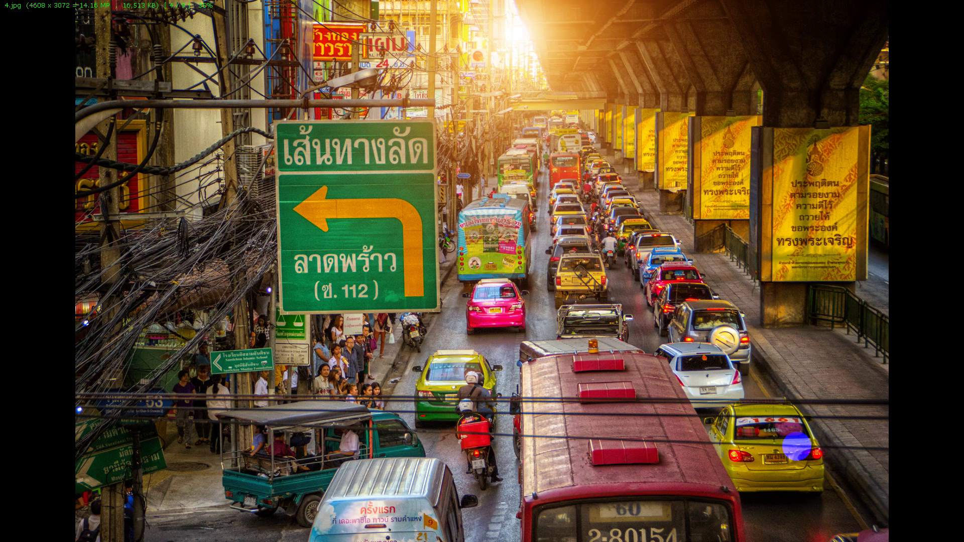
left_click(797, 447)
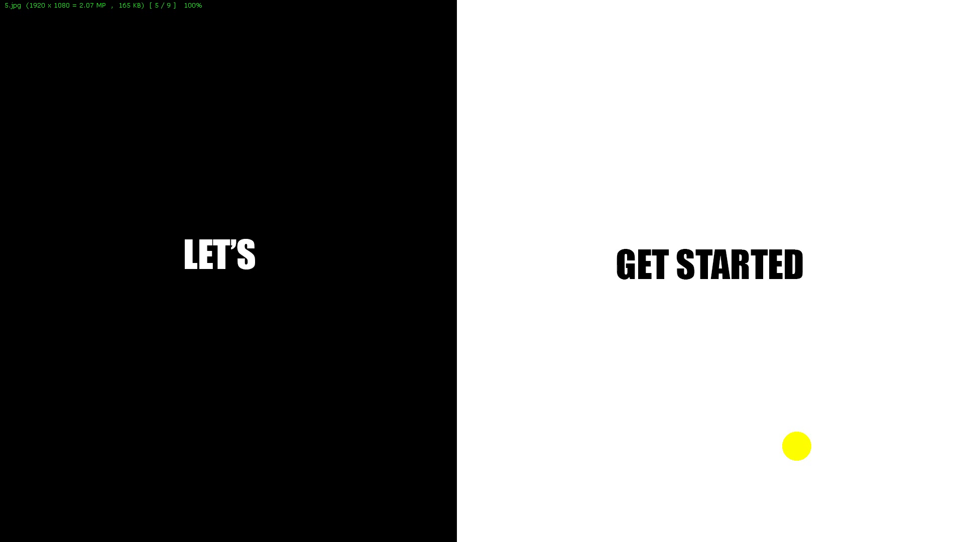
left_click(797, 446)
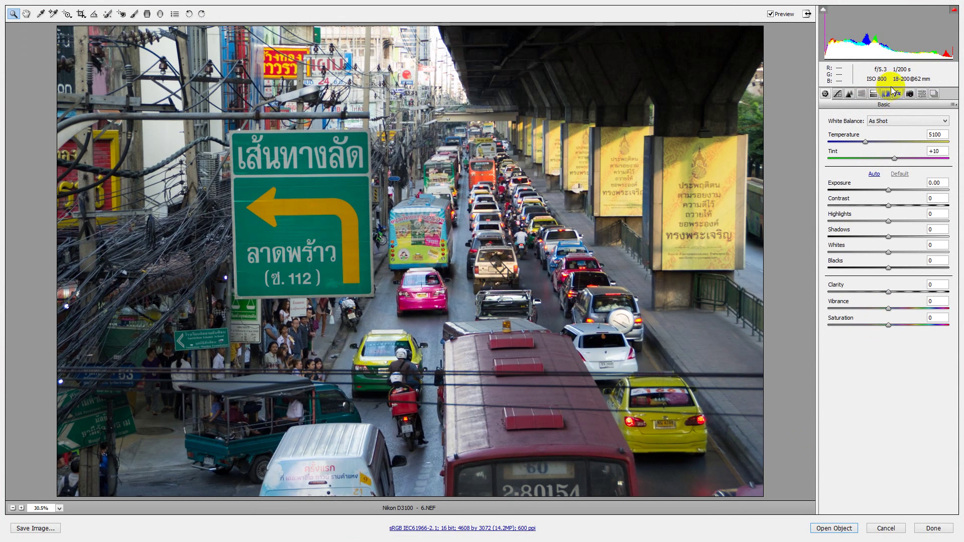
Apply the Camera Standard camera profile, then set white balance Temperature 6200 and Tint -40
left_click(909, 94)
left_click(878, 156)
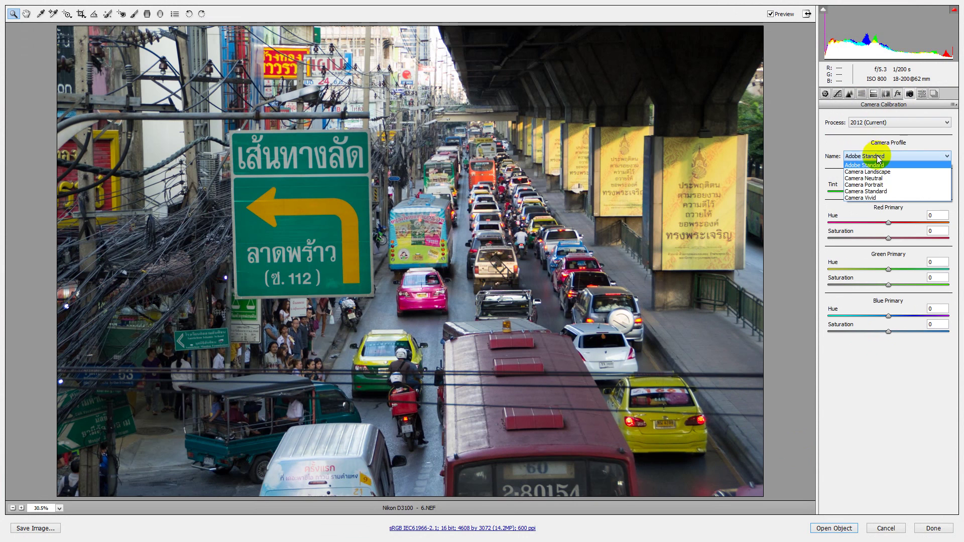
left_click(878, 190)
left_click(825, 93)
left_click(938, 135)
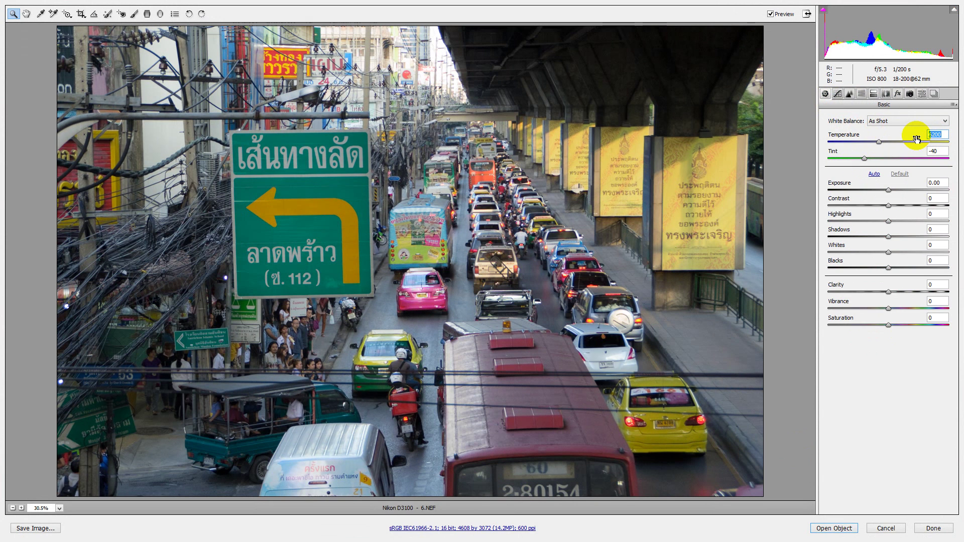
Set Exposure -0.35, Highlights -70 and Shadows +78 in the Basic panel
left_click(937, 183)
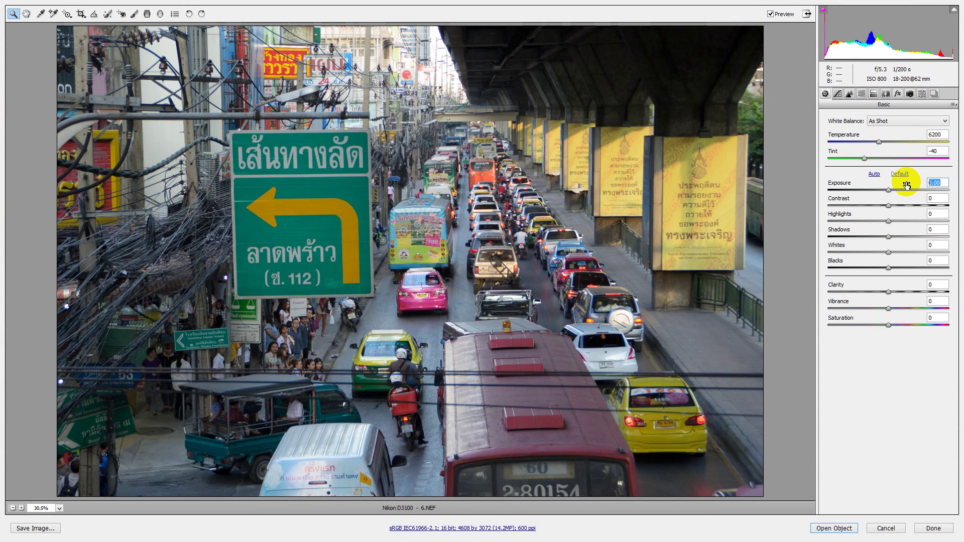
type("-.35")
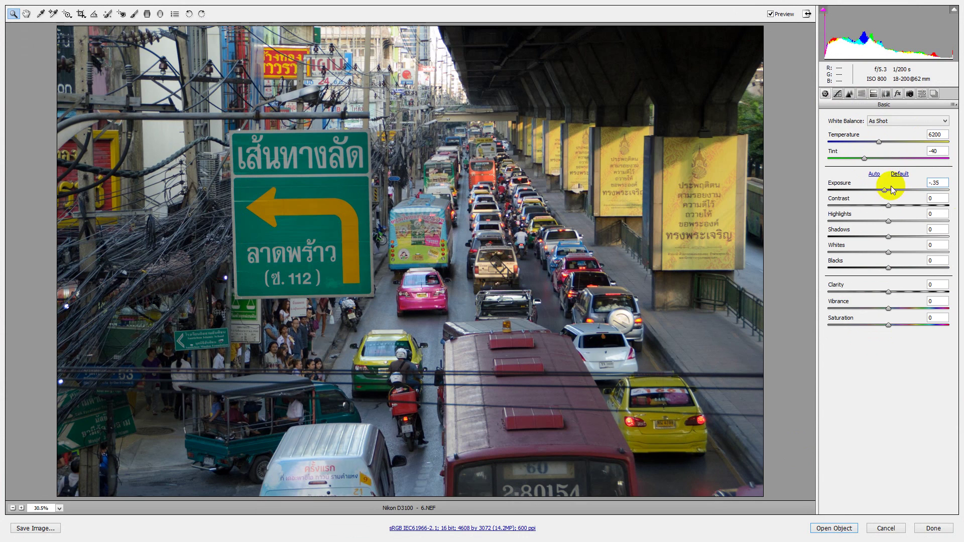
double_click(946, 212)
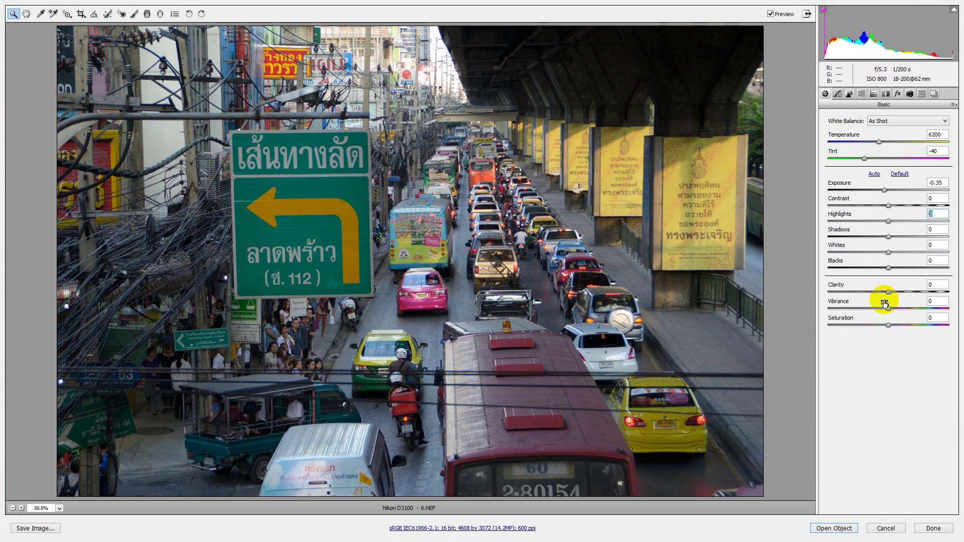
type("-70")
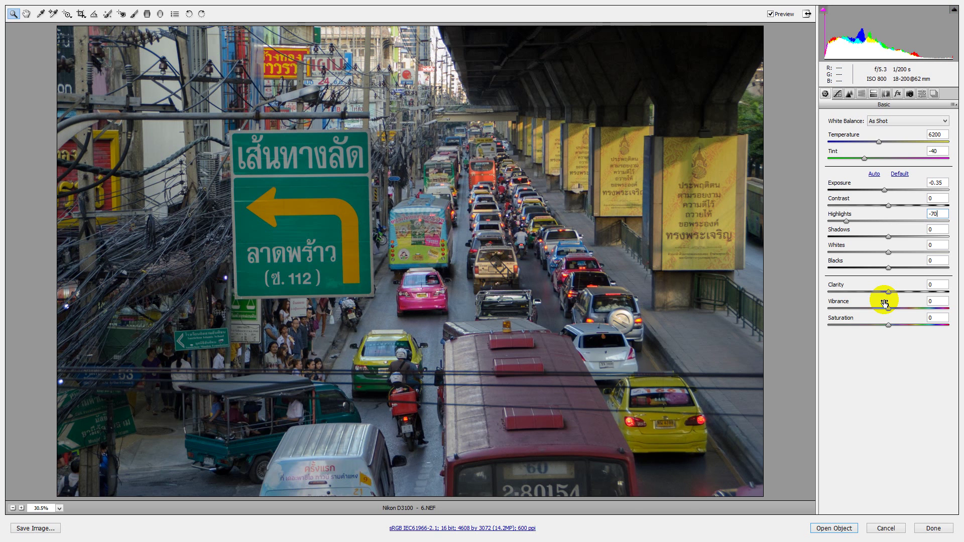
type("78")
key("Tab")
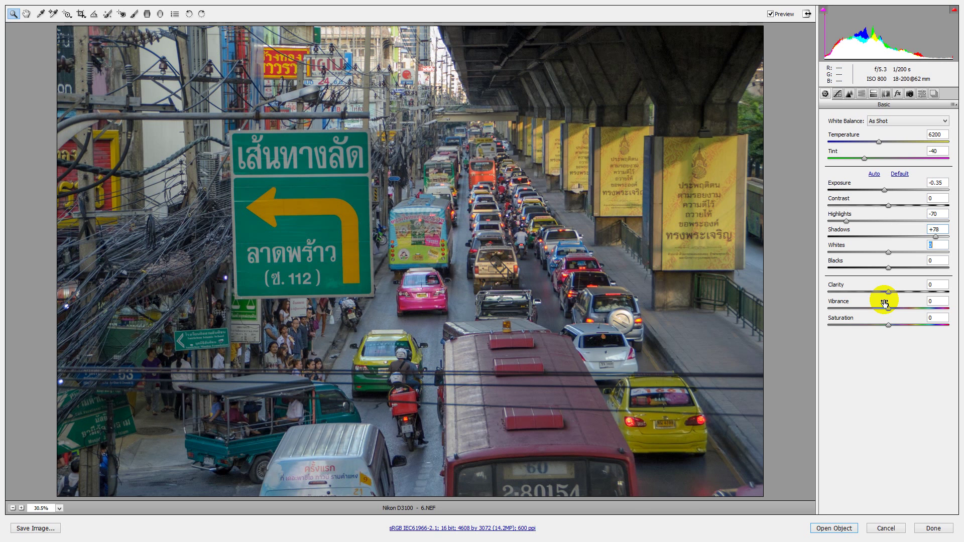
Set Whites -70 and Blacks 71, then open the photo in Photoshop
type("-70")
key("Tab")
type("7")
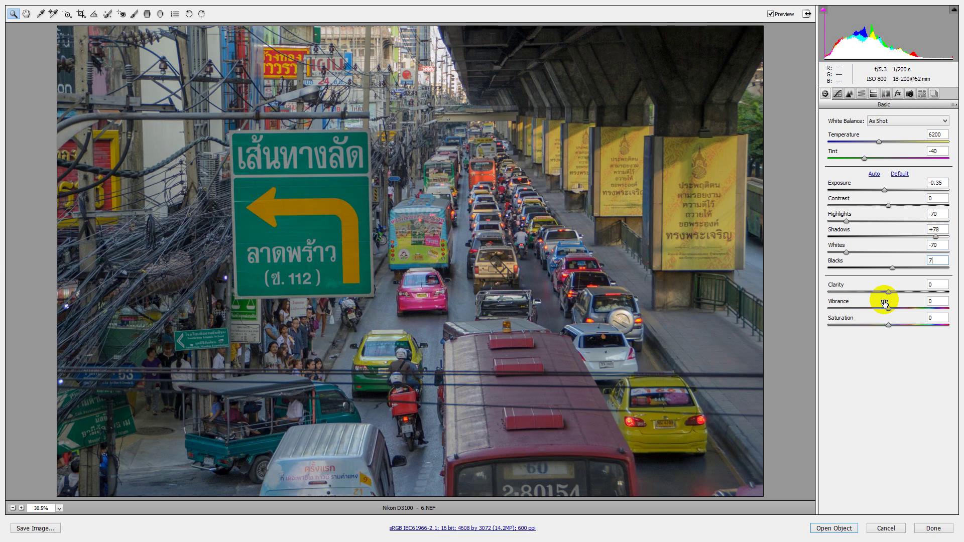
type("1")
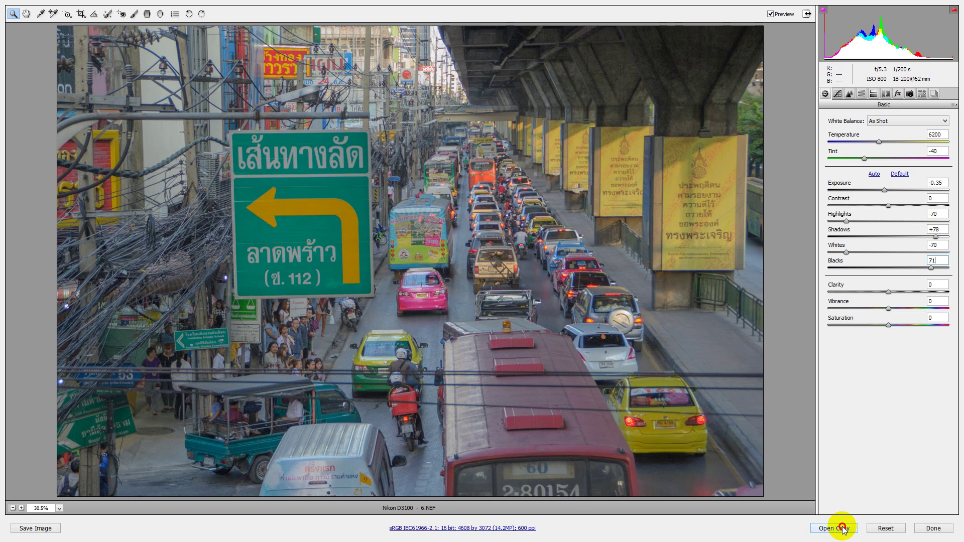
left_click(841, 528)
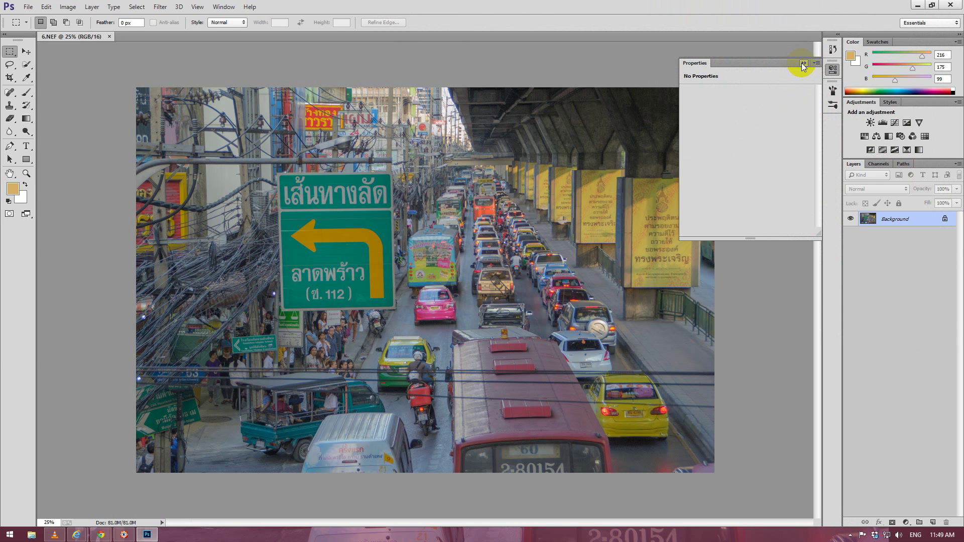
Collapse the Properties panel and launch Filter > Nik Collection > HDR Efex Pro 2
left_click(803, 64)
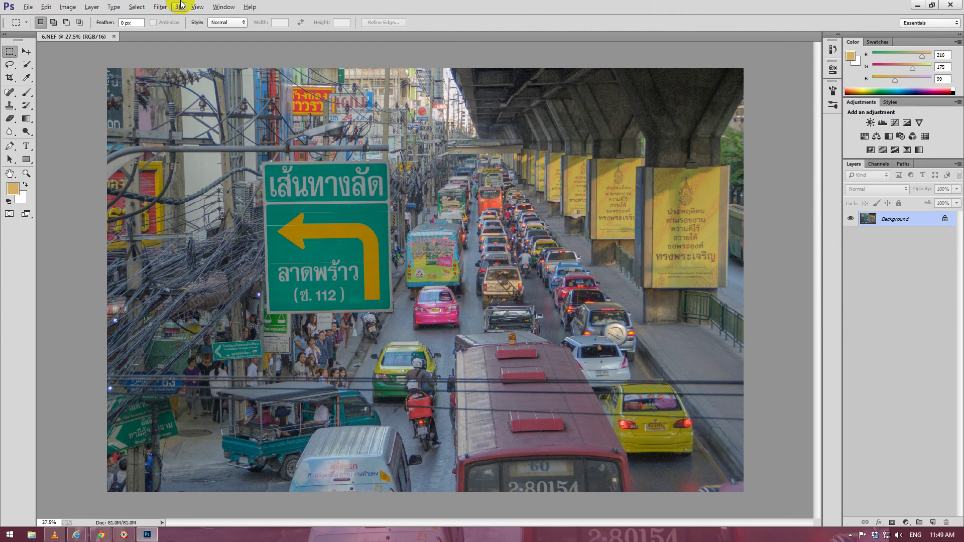
left_click(160, 6)
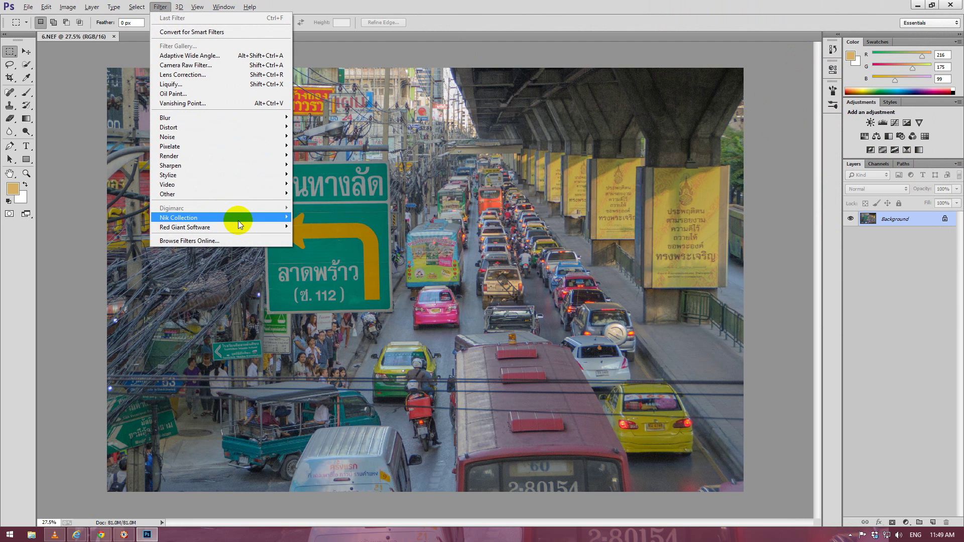
mouse_move(222, 218)
left_click(335, 247)
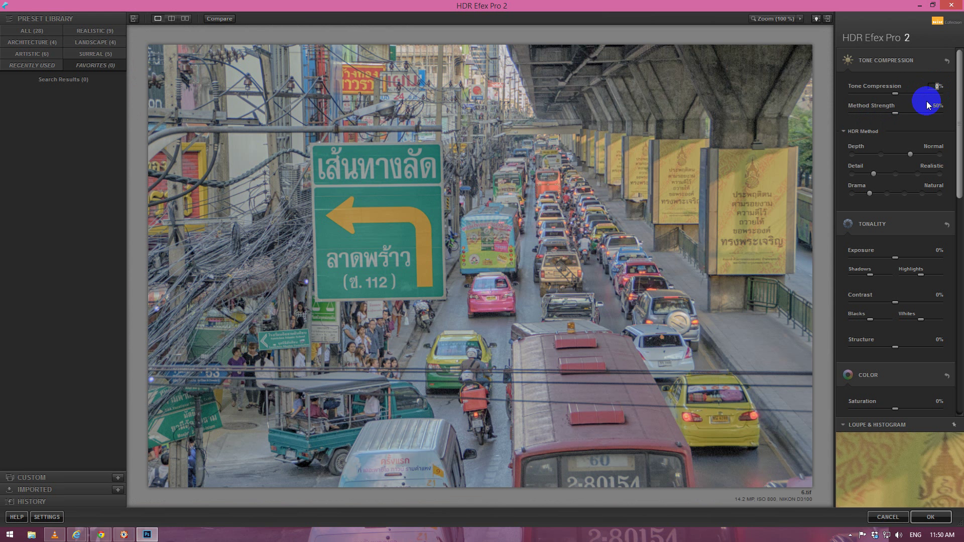
Adjust tone compression and method strength, with HDR Depth Strong and Drama Deep
type("-15")
left_click(936, 107)
left_click(940, 154)
left_click(889, 194)
scroll(958, 190, "down", 2)
Set Exposure 9%, Contrast 22% and Structure 71%
left_click(936, 194)
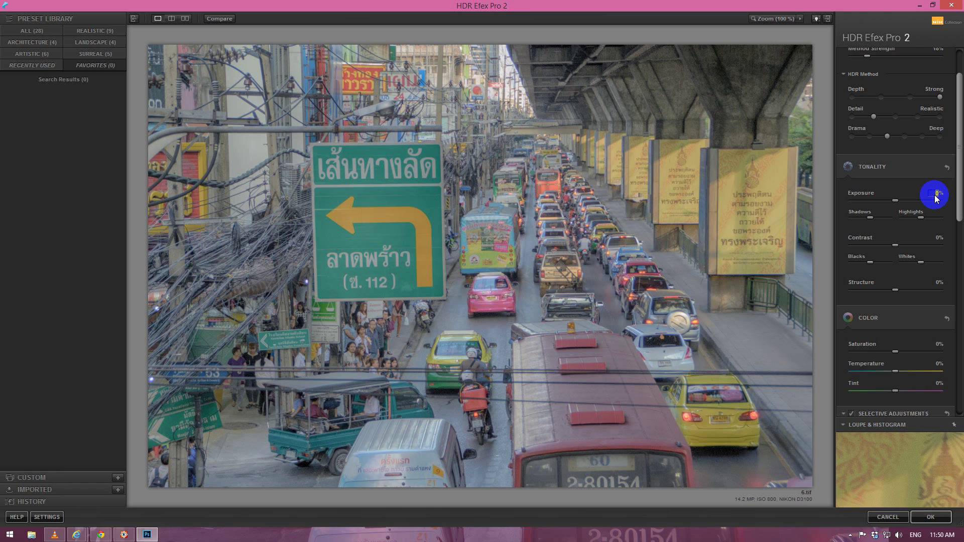
type("9")
key("Return")
left_click(938, 239)
type("22")
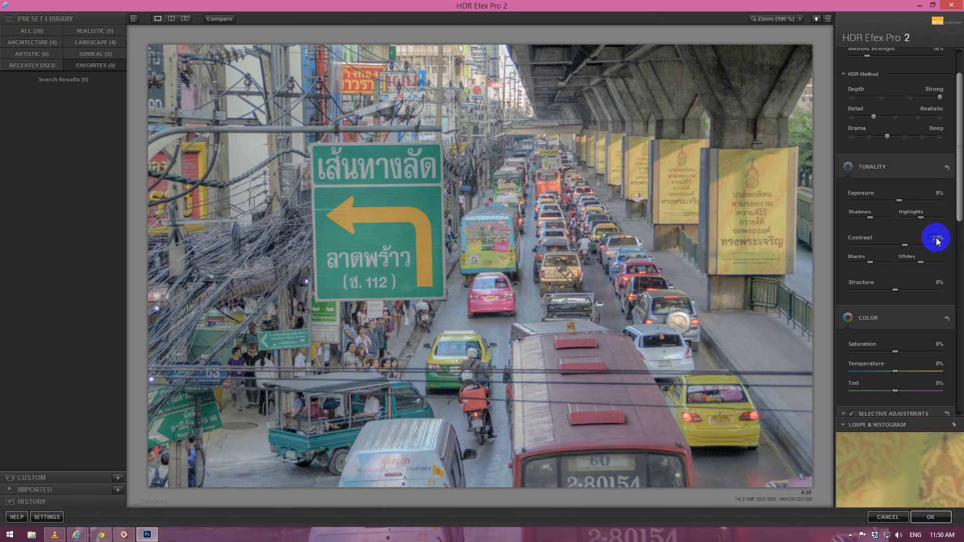
left_click(936, 286)
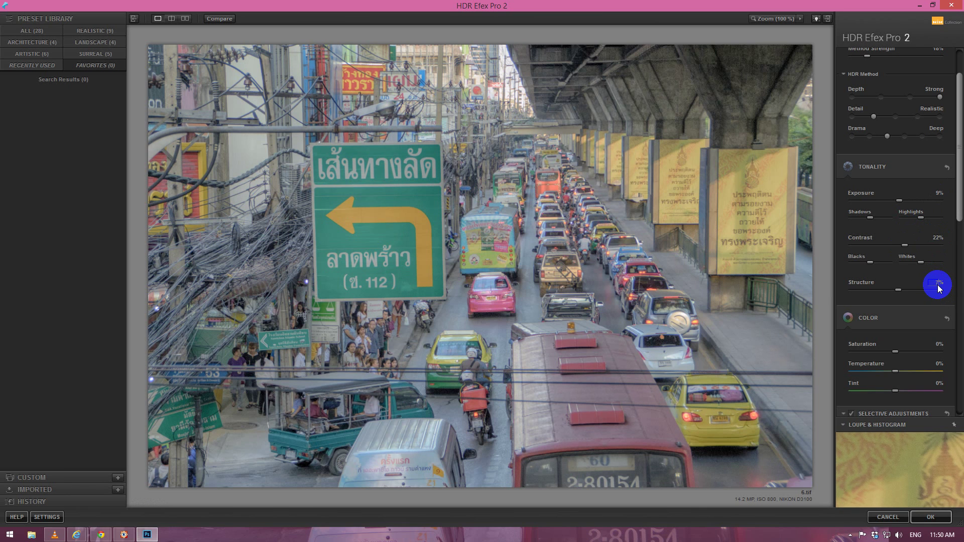
type("71")
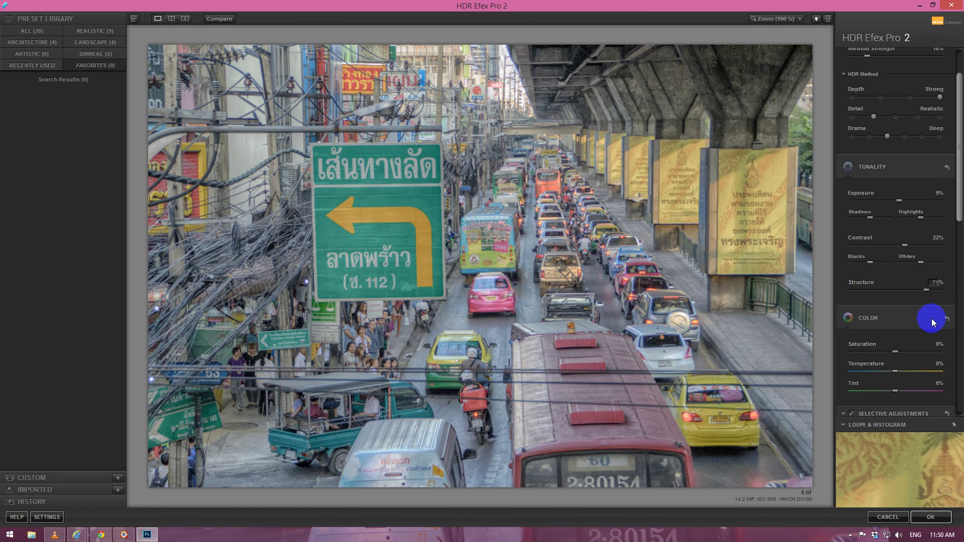
Raise Saturation to 35% and warm the colour Temperature to 23%
left_click(935, 348)
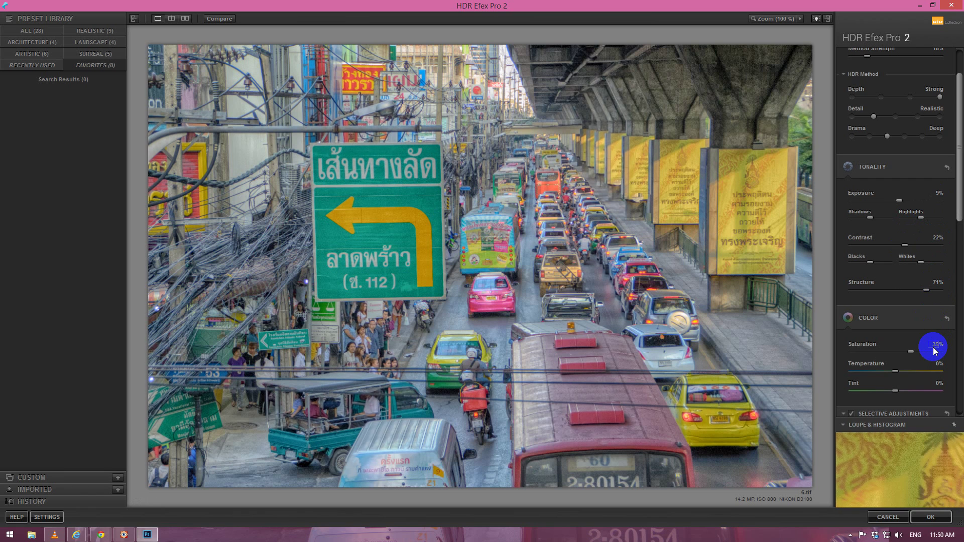
left_click(936, 365)
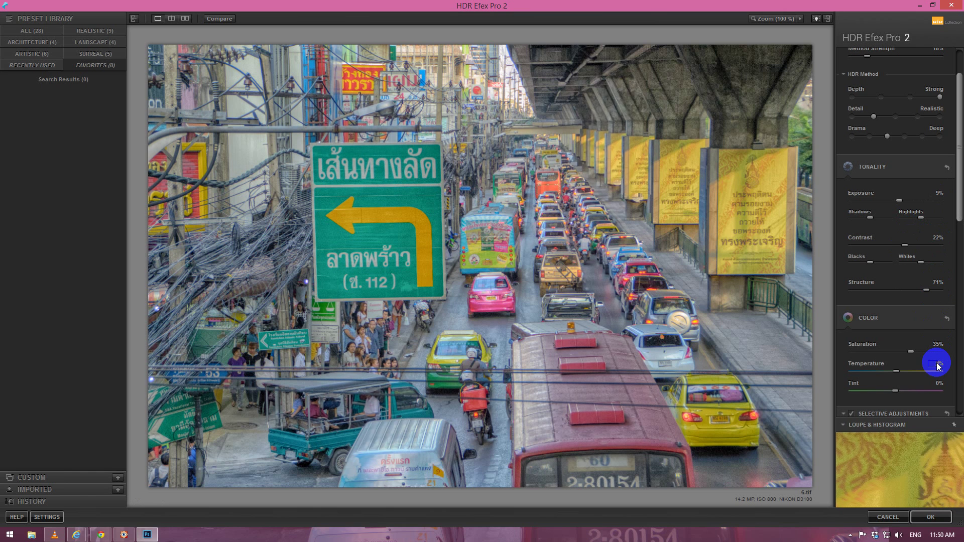
type("23")
key("Return")
Add a Lens 3 vignette and darken the upper Graduated ND tonality by -0.35
left_click_drag(958, 201, 958, 281)
left_click(944, 293)
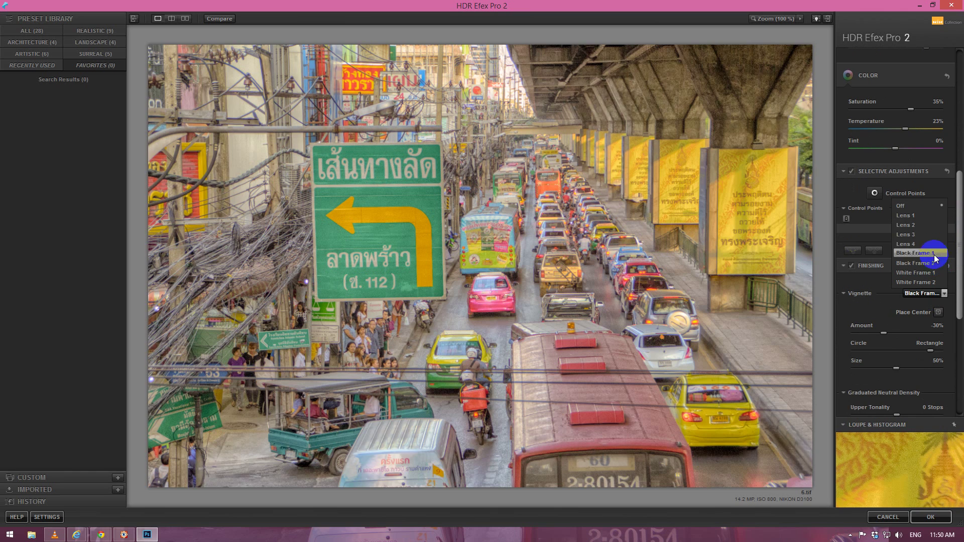
left_click(929, 235)
left_click_drag(959, 271, 961, 329)
left_click(923, 260)
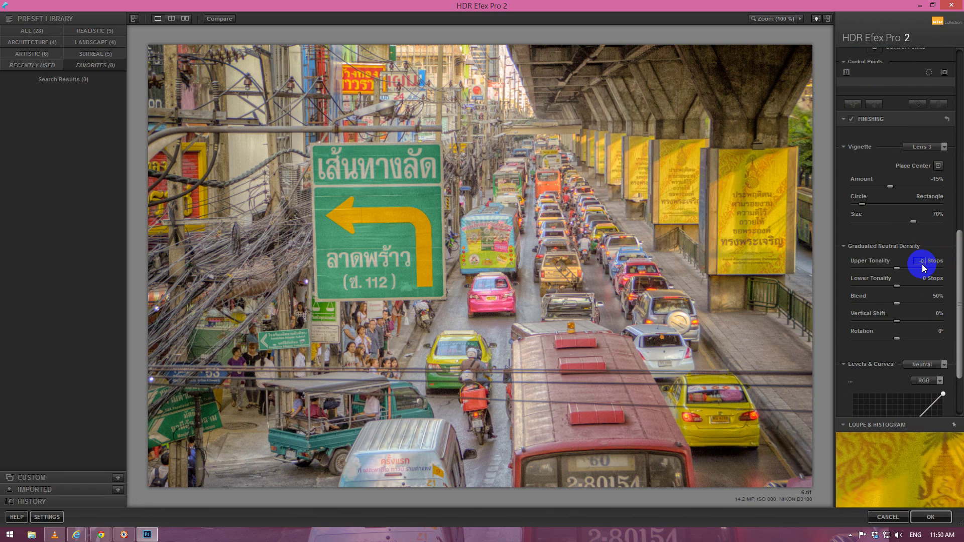
type(".35")
key("Return")
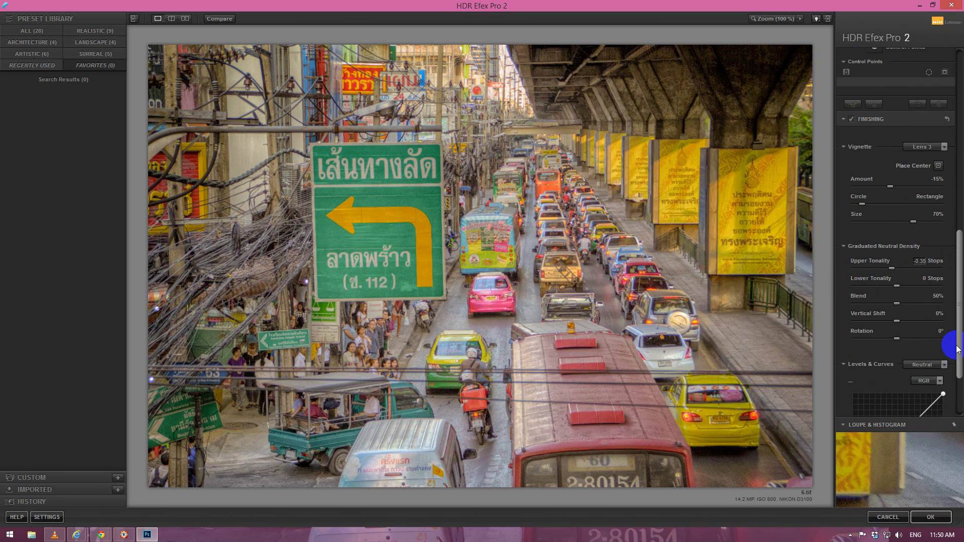
Shape an S-shaped RGB curve in Levels & Curves
left_click_drag(957, 350, 959, 385)
mouse_move(893, 377)
left_mouse_down()
mouse_move(883, 371)
mouse_move(890, 375)
left_mouse_up()
left_click(928, 319)
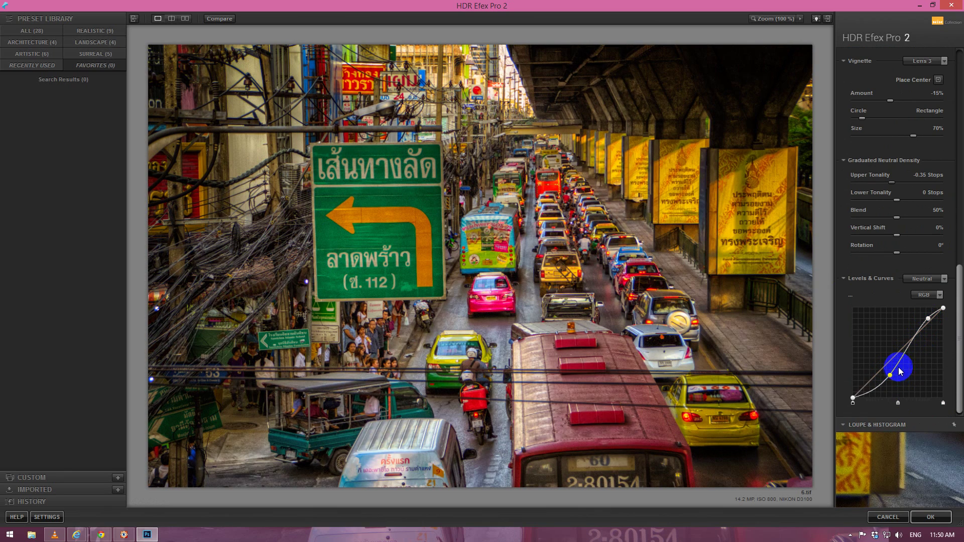
left_click_drag(898, 402, 892, 403)
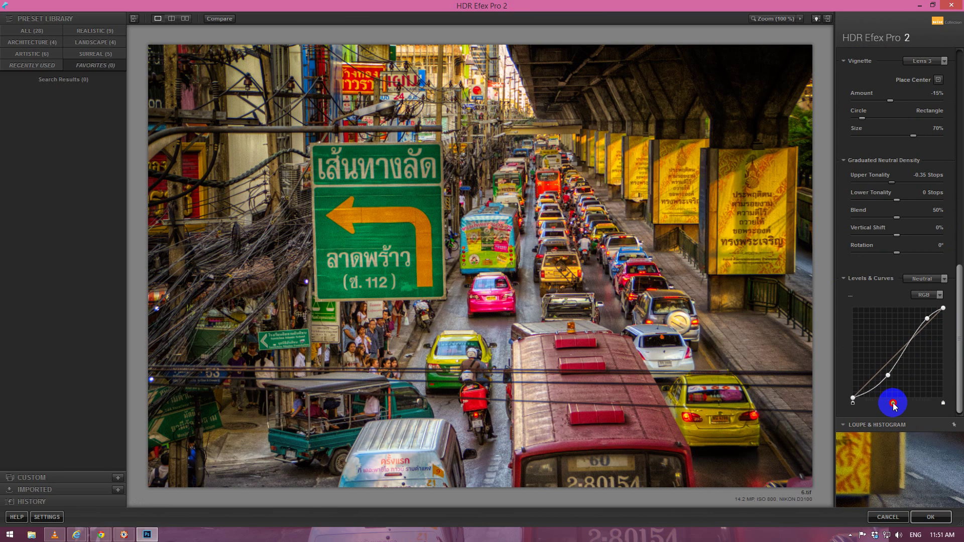
Apply the HDR Efex result and launch Filter > Red Giant Software > Knoll Light Factory
left_click(930, 517)
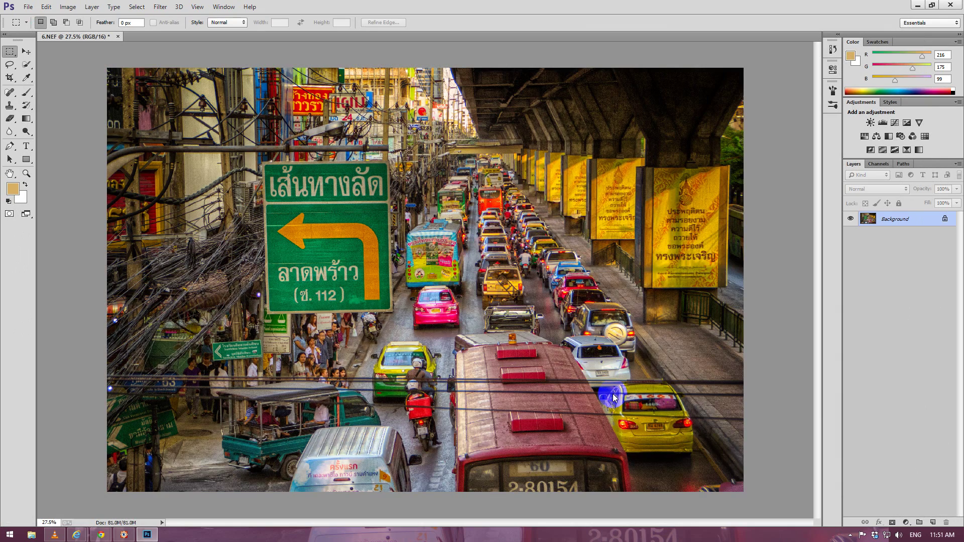
left_click(160, 6)
left_click(346, 227)
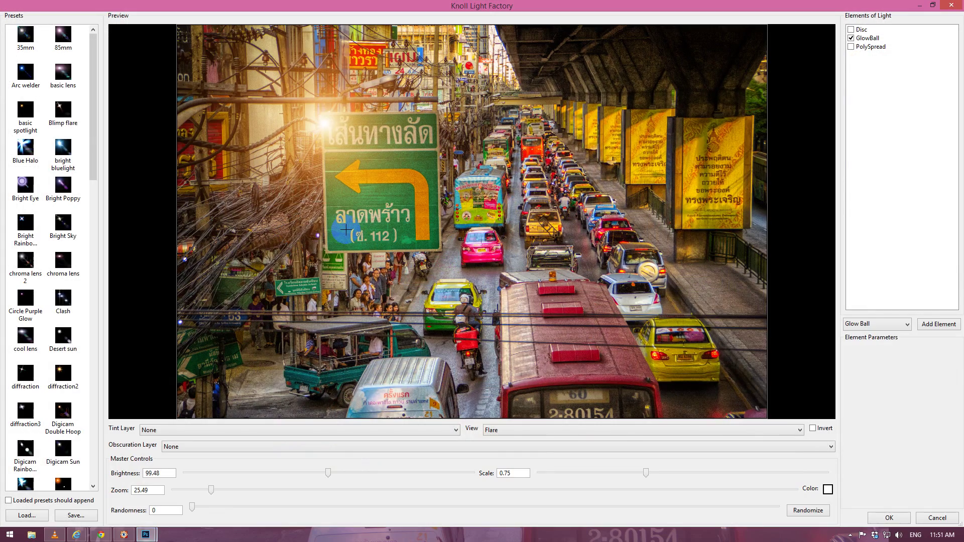
Add the sunset flare at the top centre near the overpass, Brightness 101.58, and apply it
left_click_drag(92, 95, 93, 402)
left_click(63, 353)
left_click(851, 42)
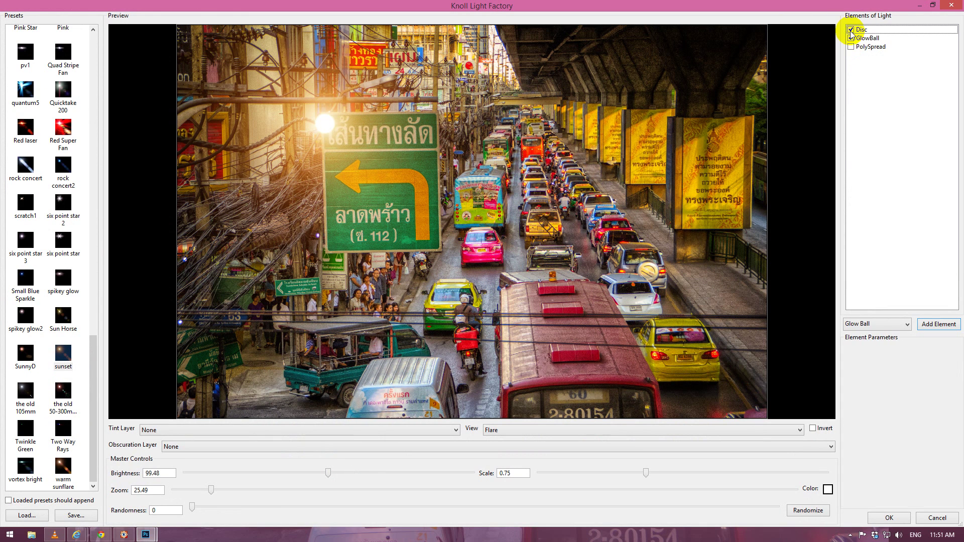
left_click_drag(314, 122, 496, 58)
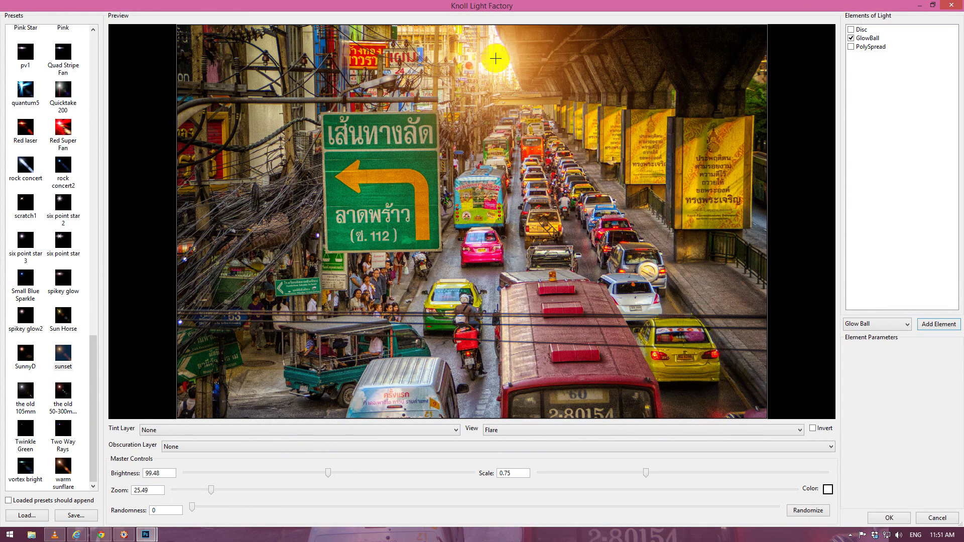
mouse_move(328, 473)
left_mouse_down()
mouse_move(346, 473)
mouse_move(332, 474)
left_mouse_up()
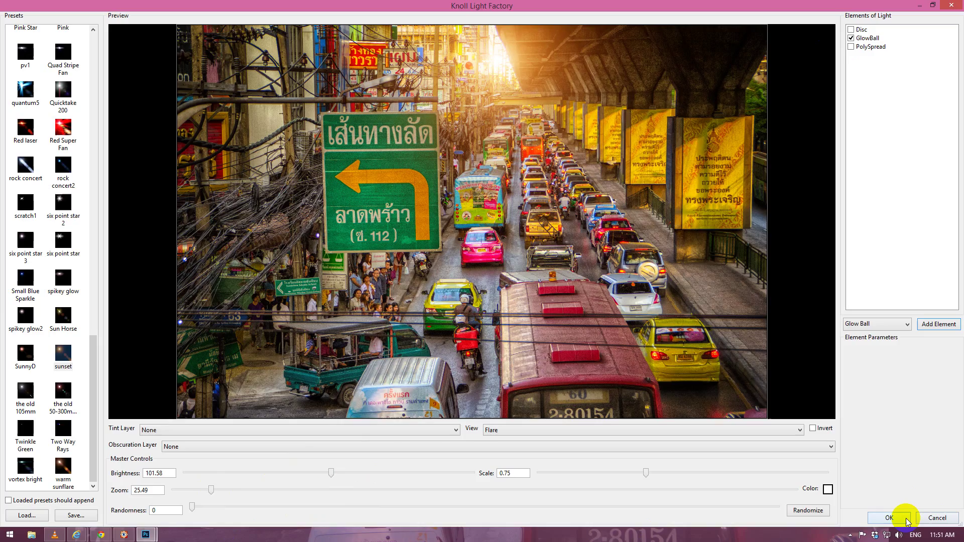
left_click(907, 522)
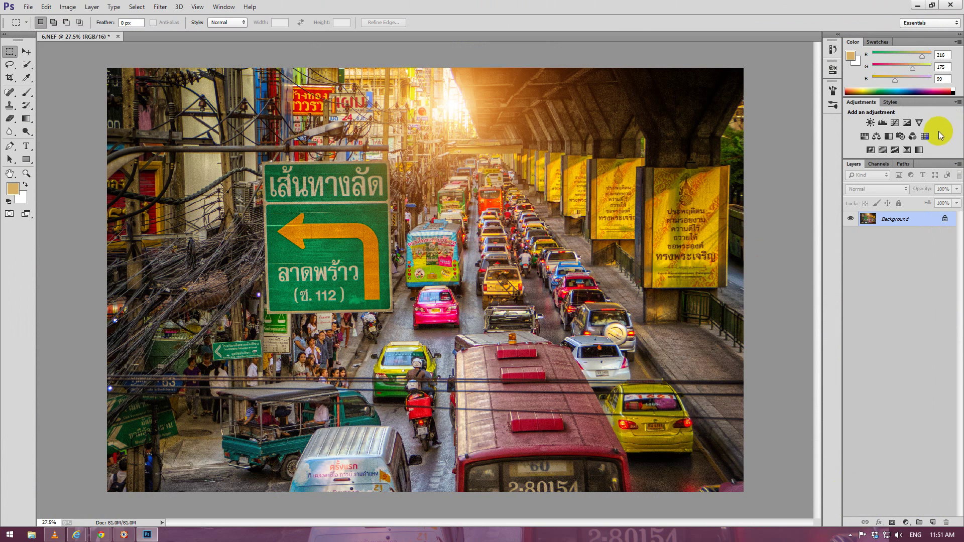
Add a Brightness/Contrast layer at Brightness 46 and fill its mask with black
left_click(871, 123)
left_click_drag(744, 119, 765, 124)
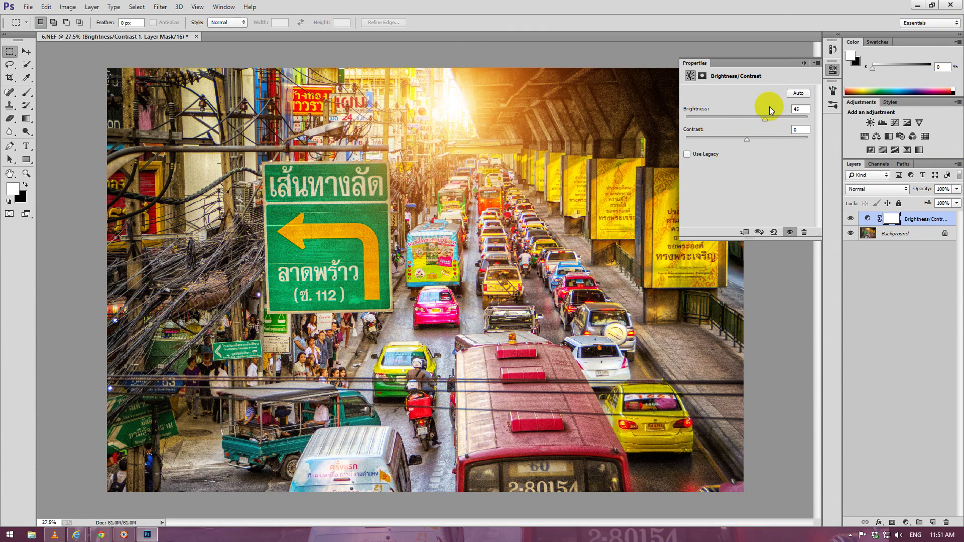
left_click(803, 63)
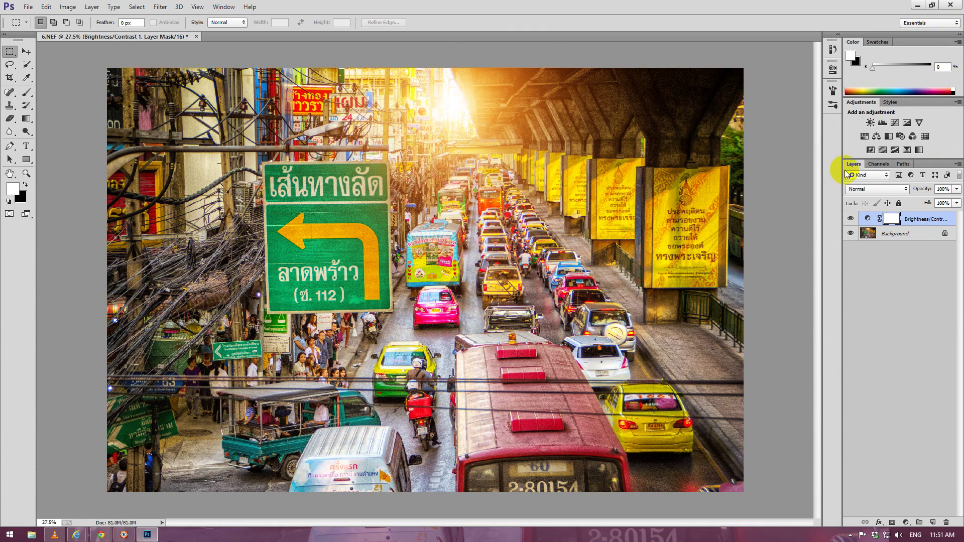
left_click(71, 9)
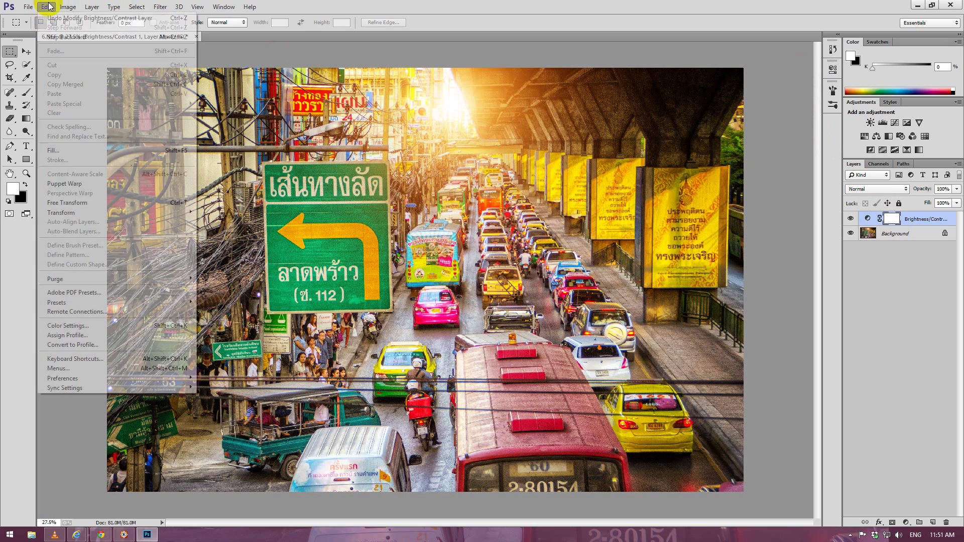
left_click(76, 149)
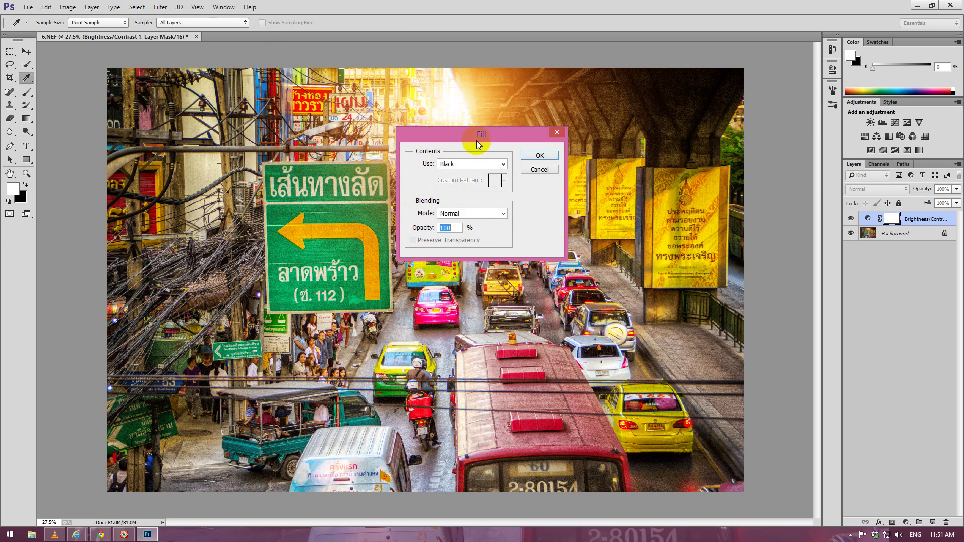
left_click(538, 156)
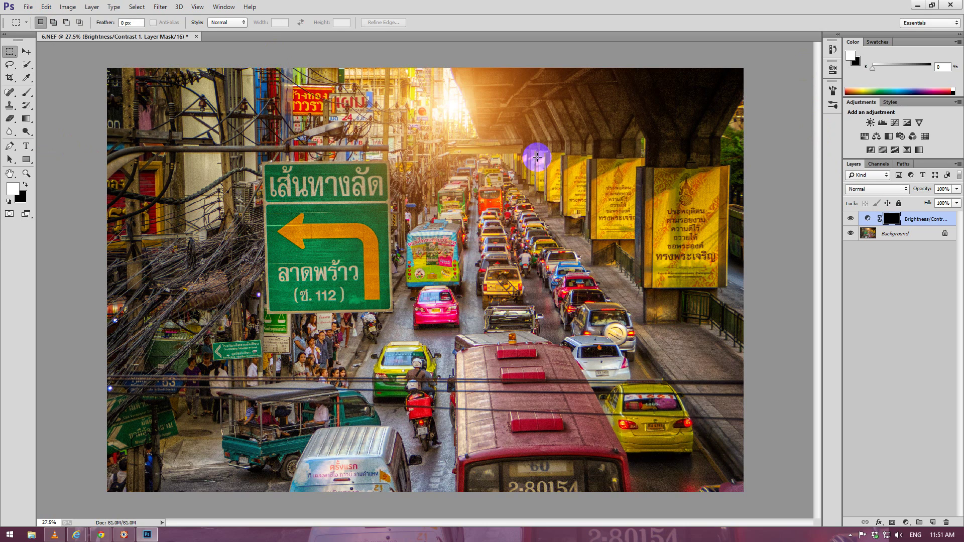
Set up a soft 1700 px brush at 45% opacity and 43% flow
left_click(27, 92)
left_click(50, 22)
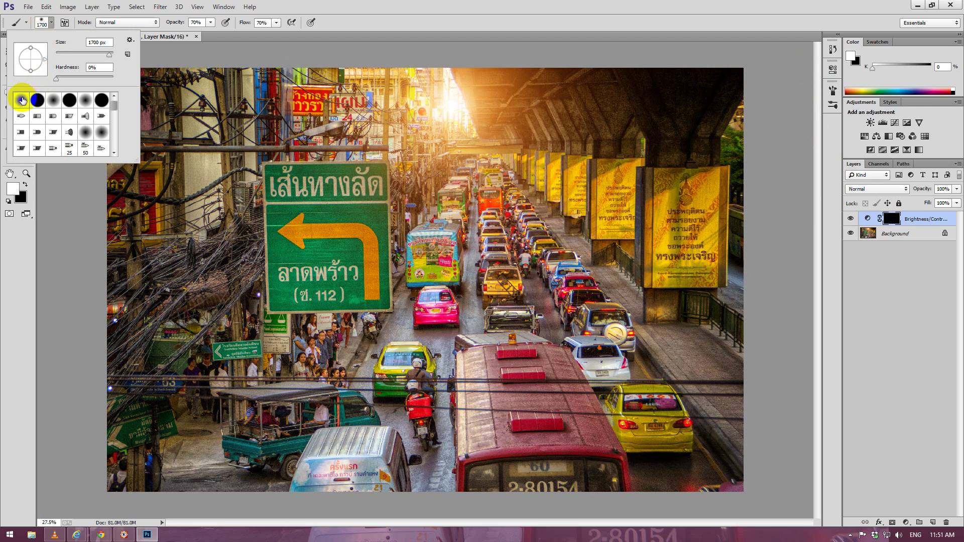
left_click_drag(210, 23, 198, 37)
left_click(276, 22)
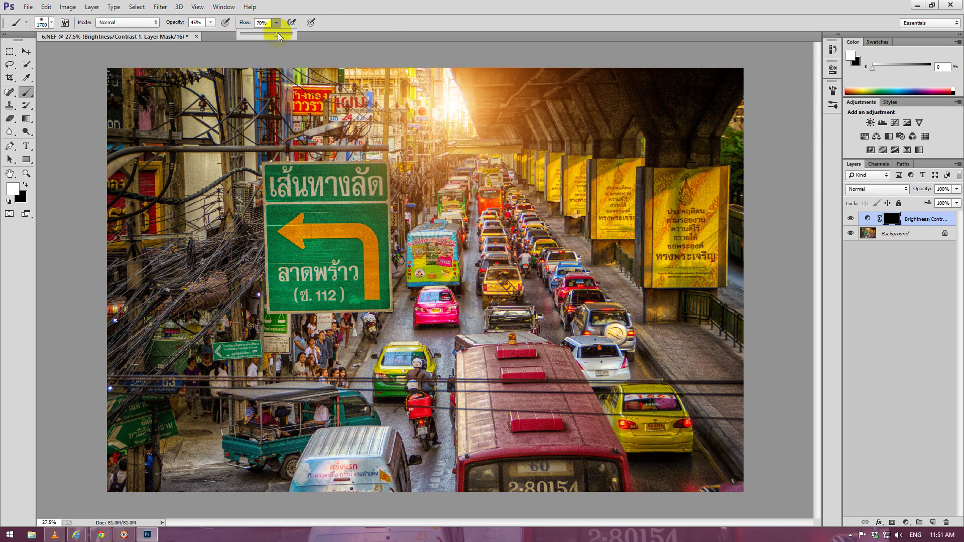
left_click_drag(266, 36, 263, 35)
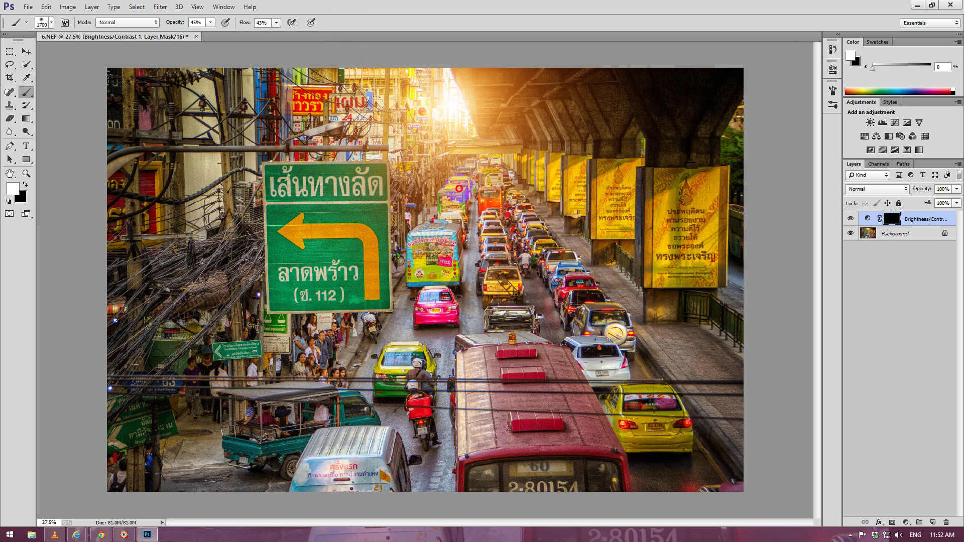
Paint white into two street areas of the mask and lower layer opacity to 75%
left_click_drag(280, 161, 290, 256)
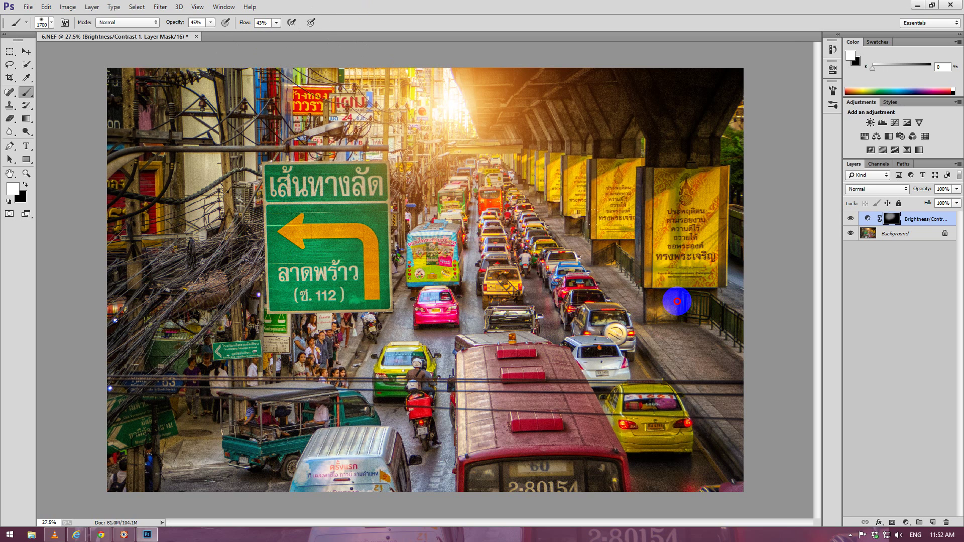
left_click_drag(555, 352, 548, 421)
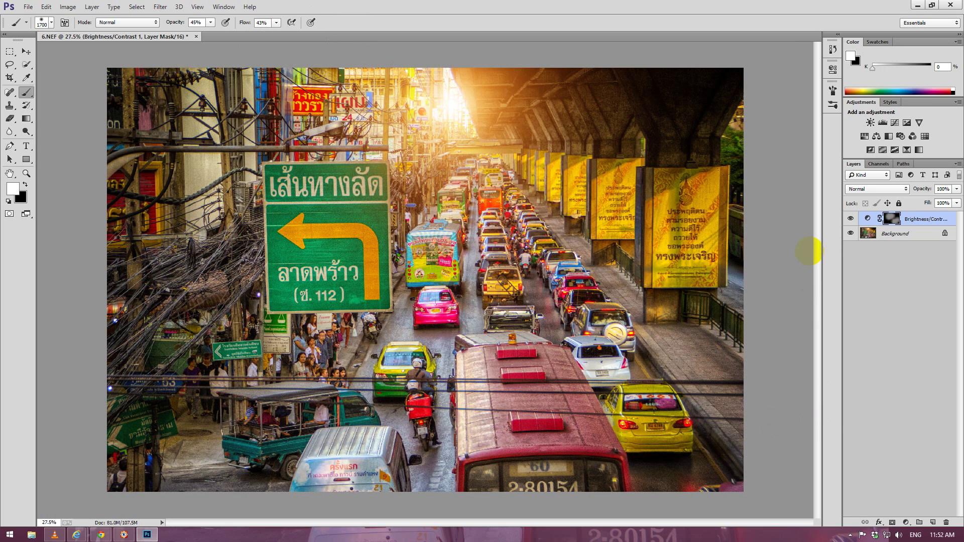
left_click_drag(956, 189, 948, 207)
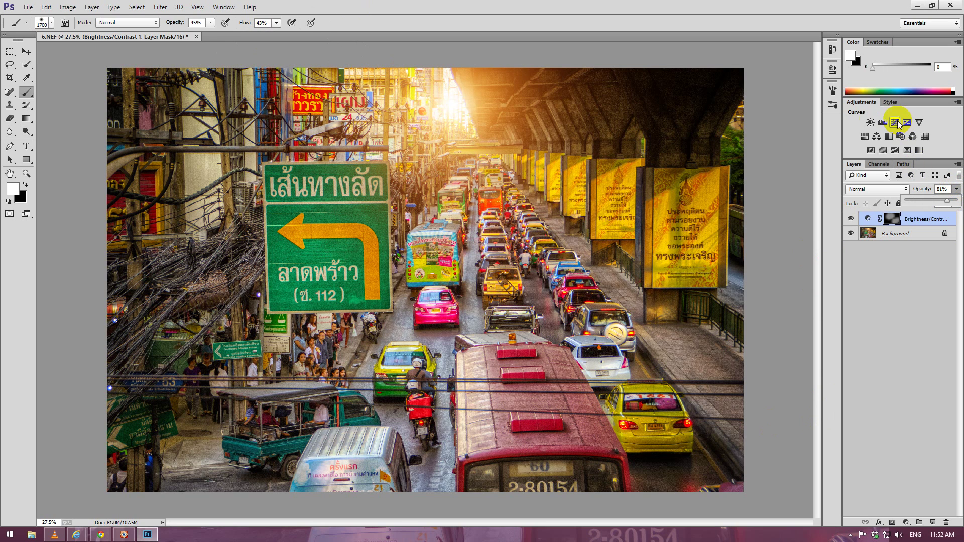
Add a Hue/Saturation adjustment layer with Saturation lowered to -31
left_click(864, 137)
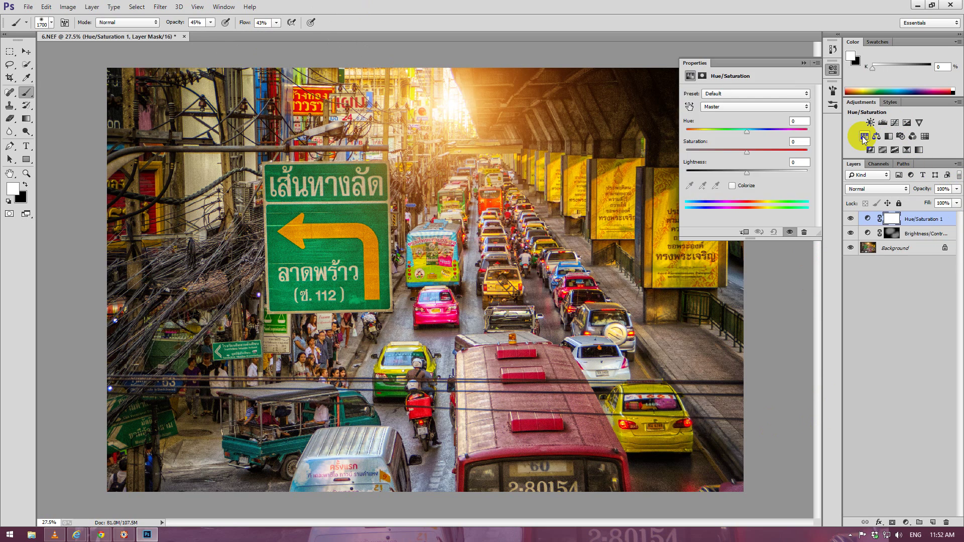
left_click_drag(747, 151, 723, 158)
left_click(803, 64)
Fill the Hue/Saturation layer mask with Black to hide the desaturation
left_click(886, 221)
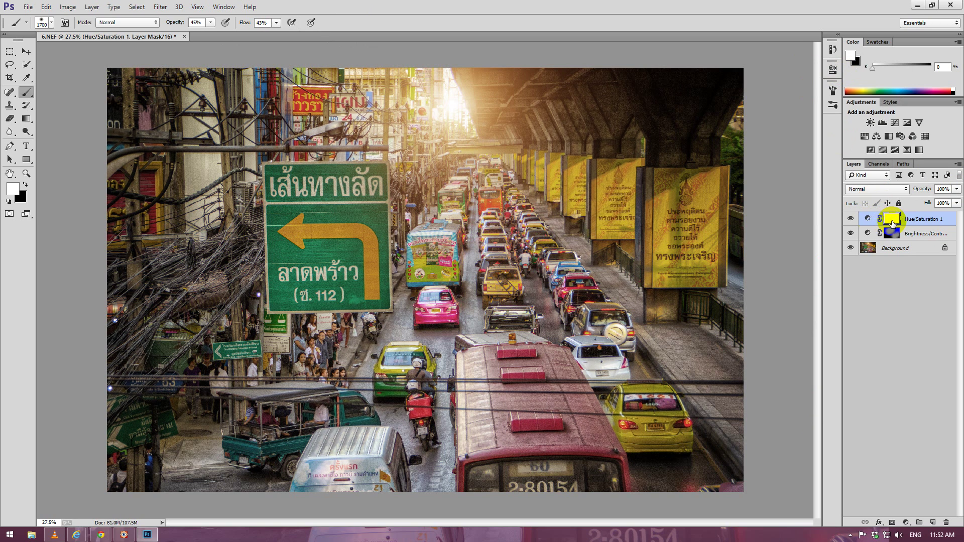
left_click(67, 7)
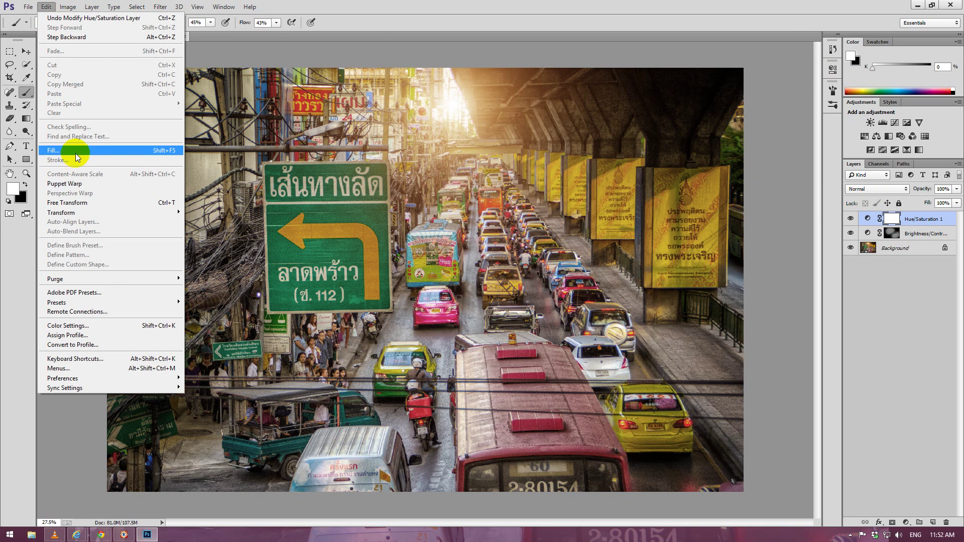
left_click(73, 151)
left_click(539, 155)
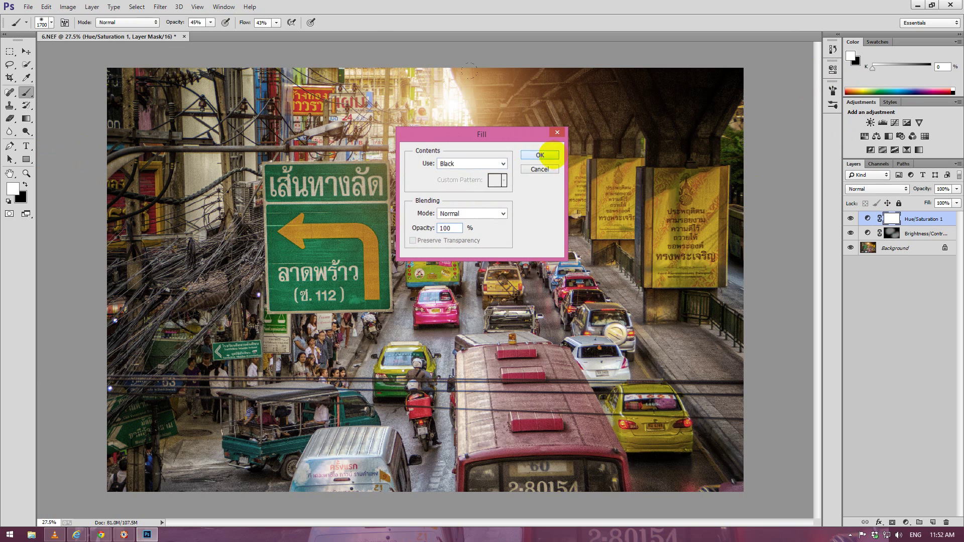
key("b")
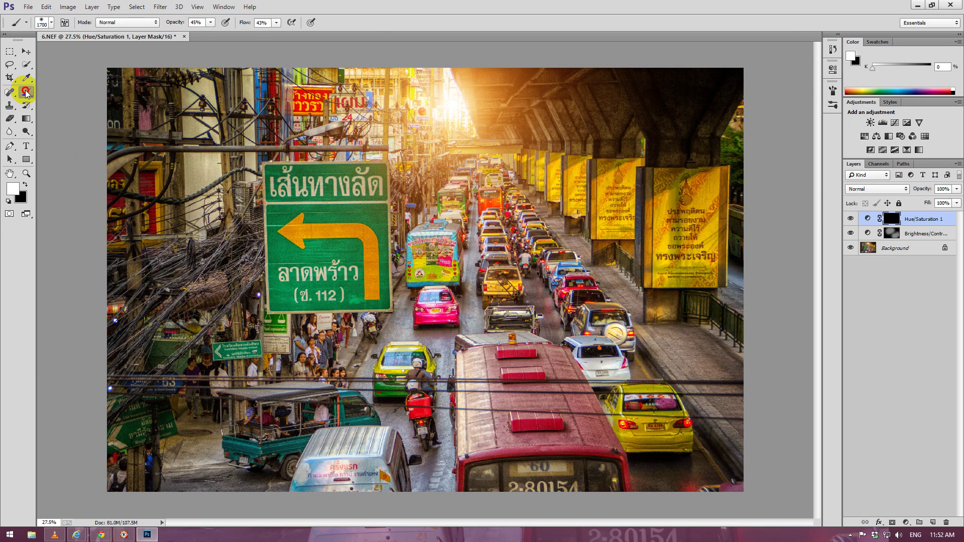
Resize the brush to about 97 px, then enlarge it to about 150 px
left_click(45, 22)
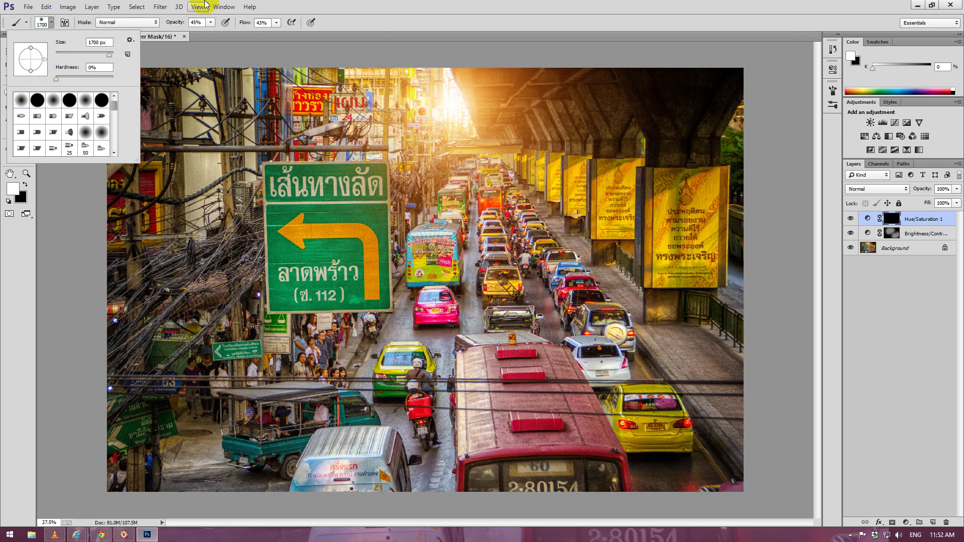
left_click(340, 4)
left_click(50, 23)
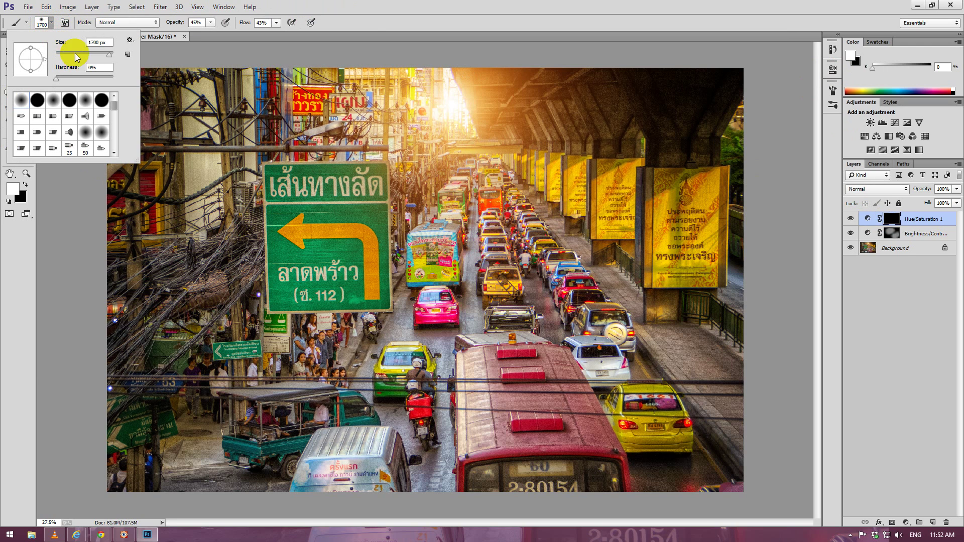
left_click_drag(101, 55, 84, 59)
left_click(447, 122)
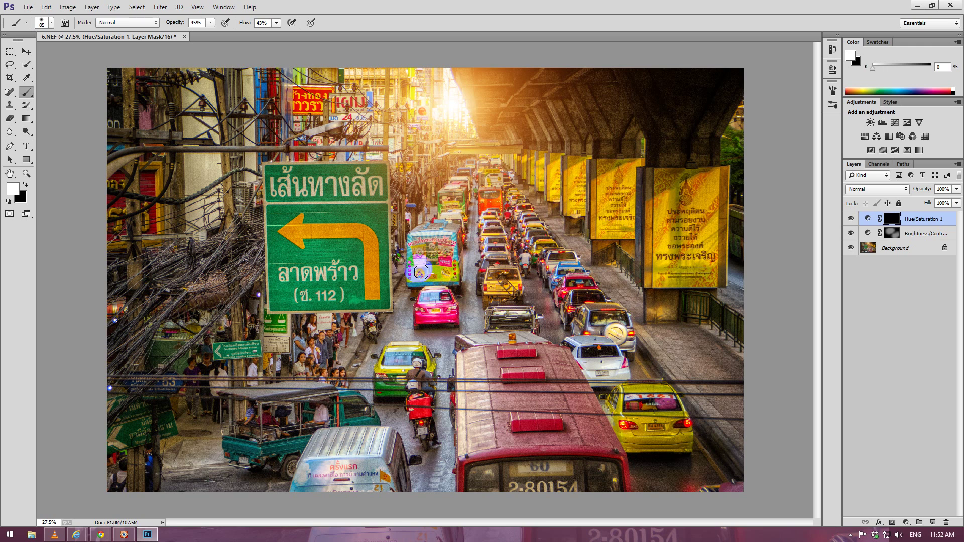
left_click(51, 22)
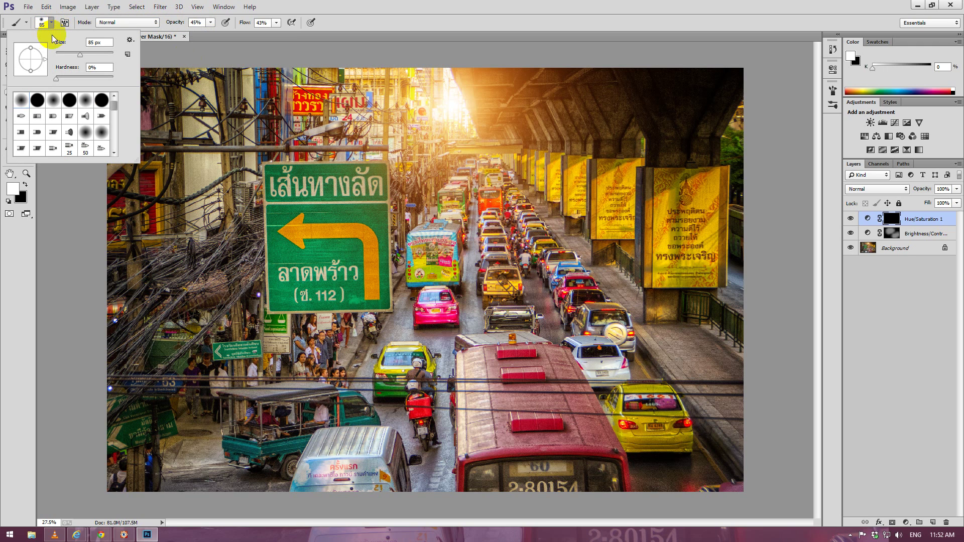
left_click_drag(80, 54, 92, 58)
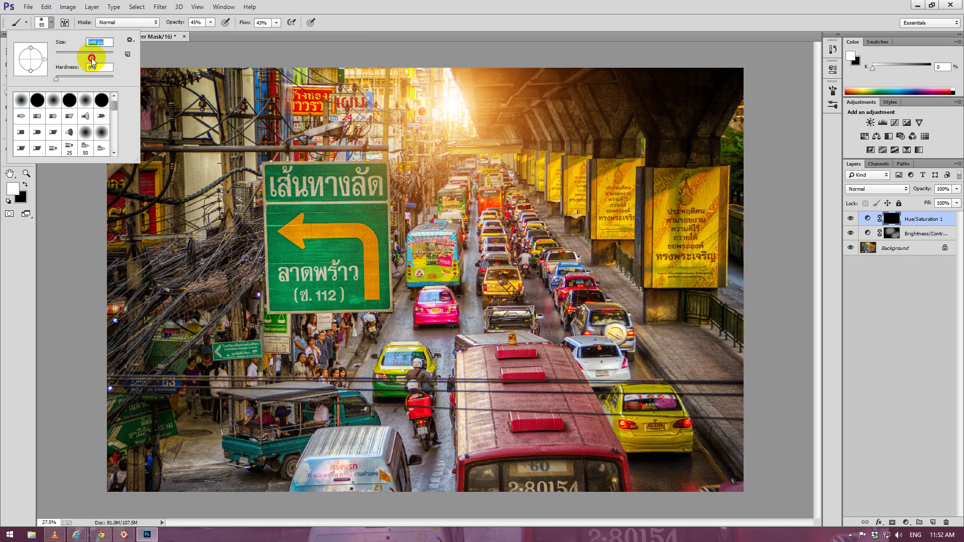
left_click(467, 5)
Paint white on the mask over the bus, cars and taxis, then set opacity to 75%
mouse_move(432, 270)
left_mouse_down()
mouse_move(464, 178)
mouse_move(487, 213)
left_mouse_up()
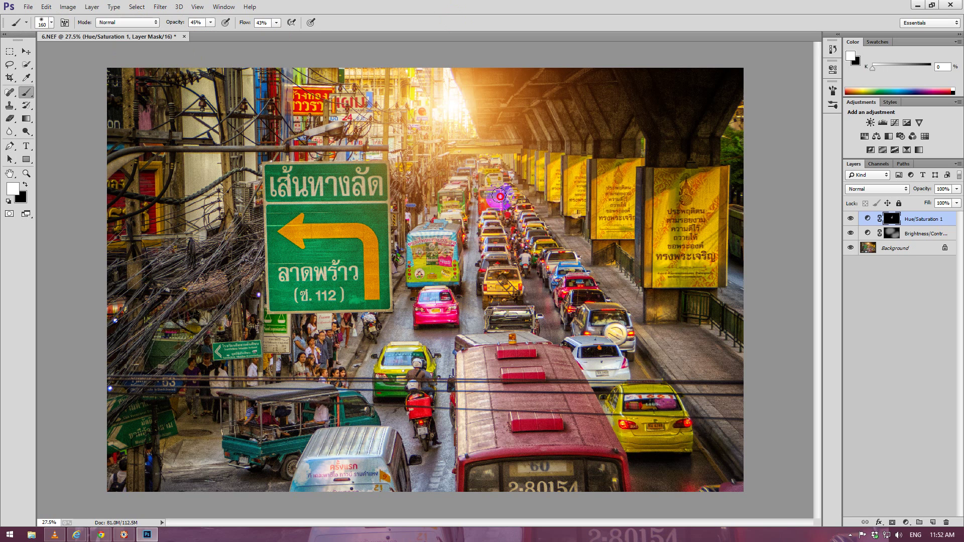
mouse_move(500, 196)
left_mouse_down()
mouse_move(491, 287)
mouse_move(491, 262)
left_mouse_up()
left_click_drag(486, 228, 588, 364)
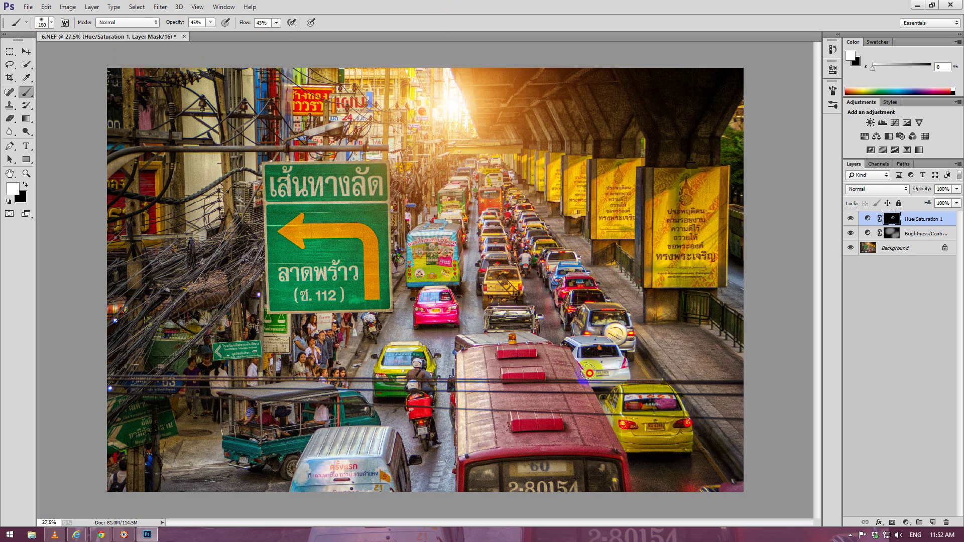
left_click_drag(590, 373, 634, 441)
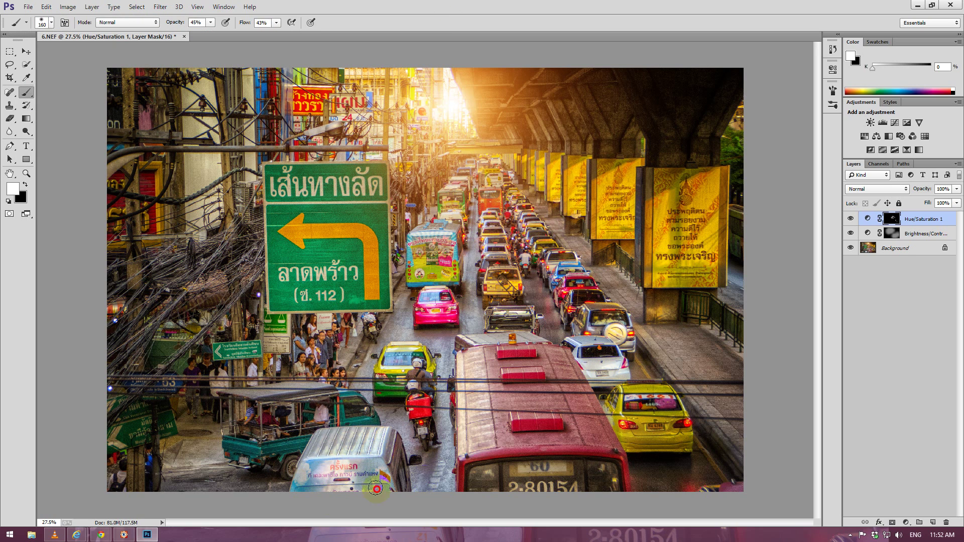
left_click_drag(384, 397, 397, 364)
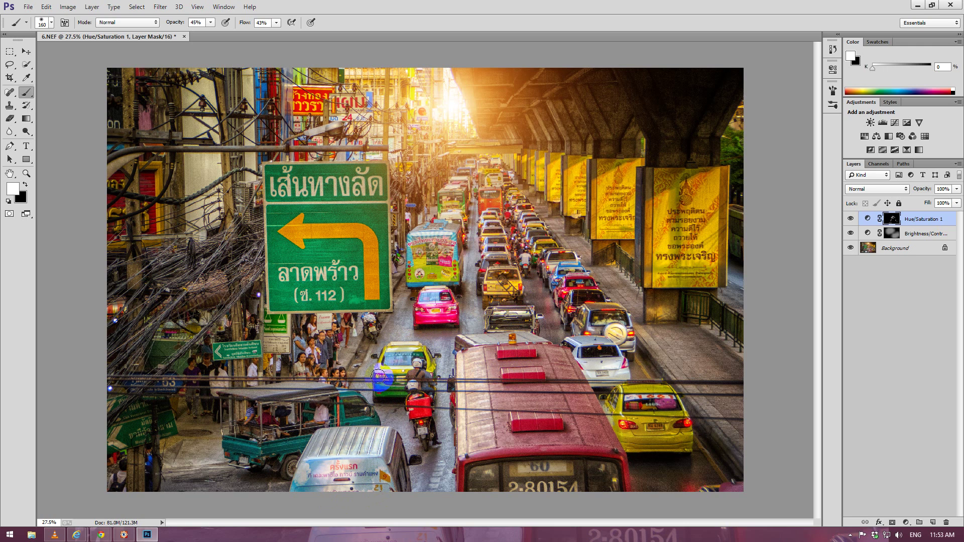
left_click(956, 189)
left_click_drag(954, 202, 942, 203)
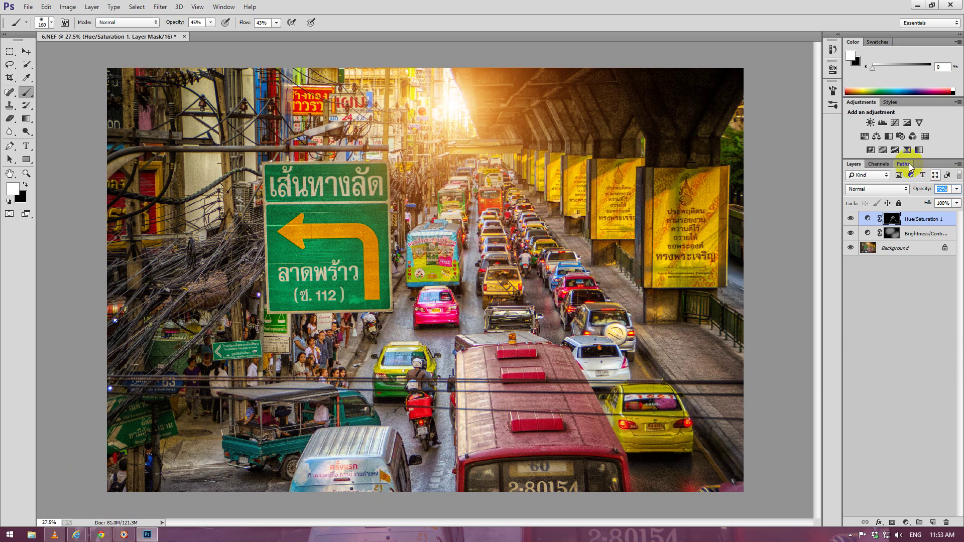
Add a second Hue/Saturation layer with Saturation 4, then show the closing slides
left_click(863, 136)
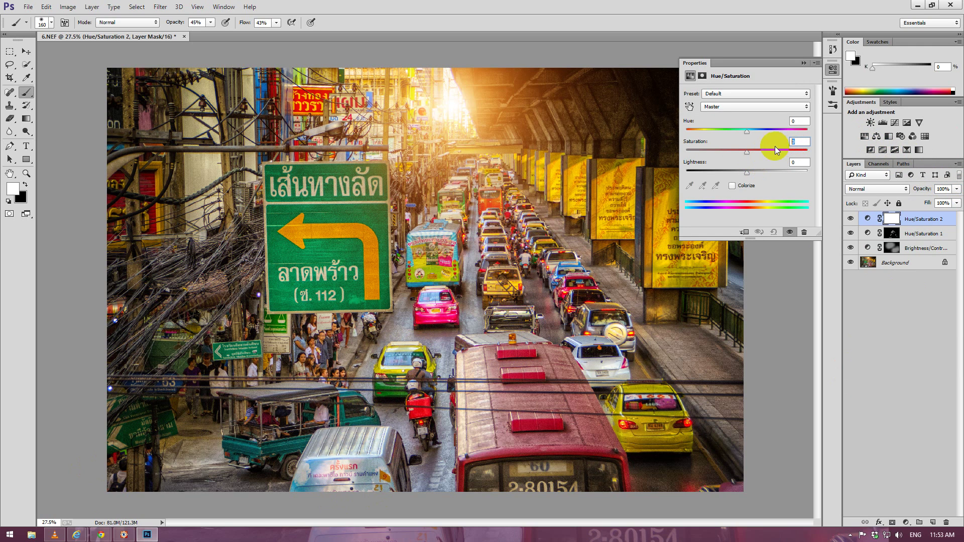
type("4")
key("Return")
left_click(803, 63)
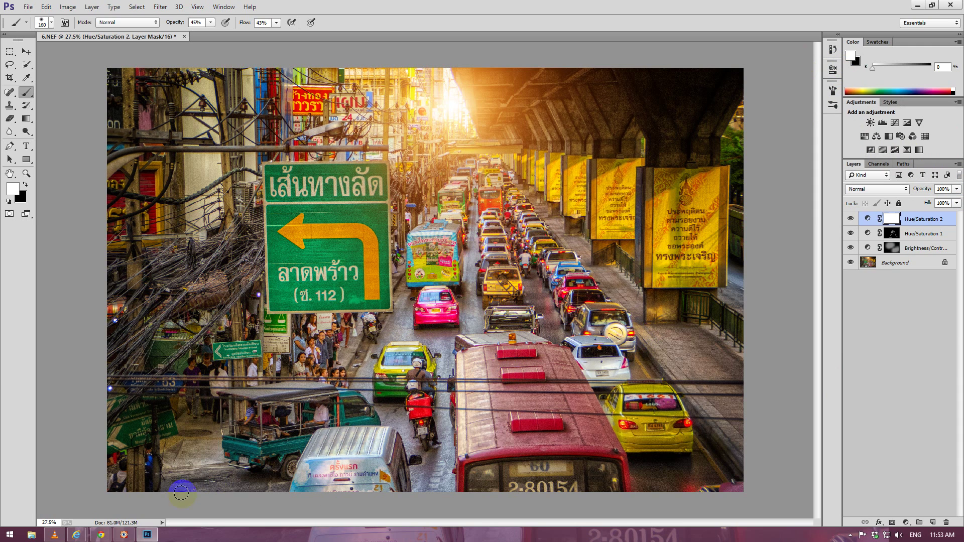
left_click(125, 535)
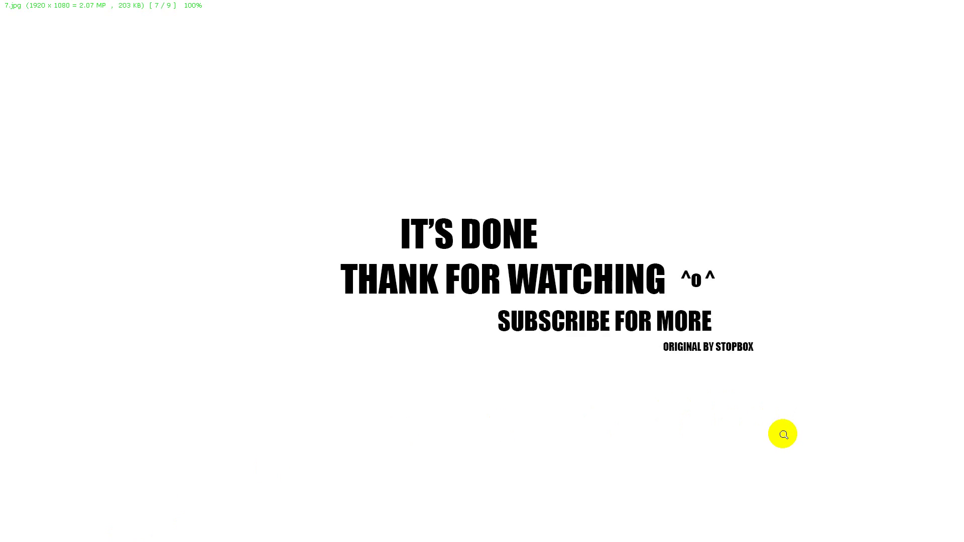
Scroll through closing slides 7.jpg to 9.jpg, then return to the CityLife thumbnails
scroll(780, 444, "down", 1)
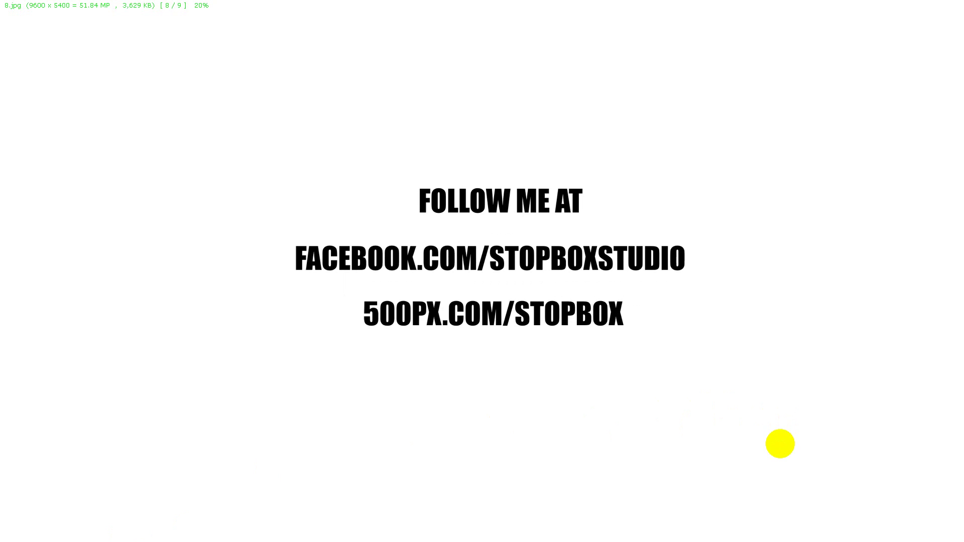
scroll(780, 443, "down", 1)
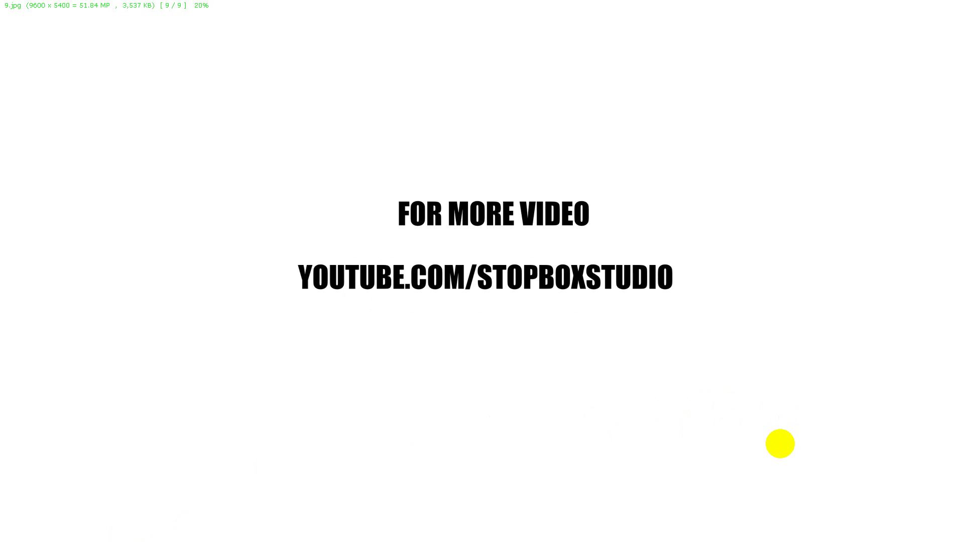
key("Escape")
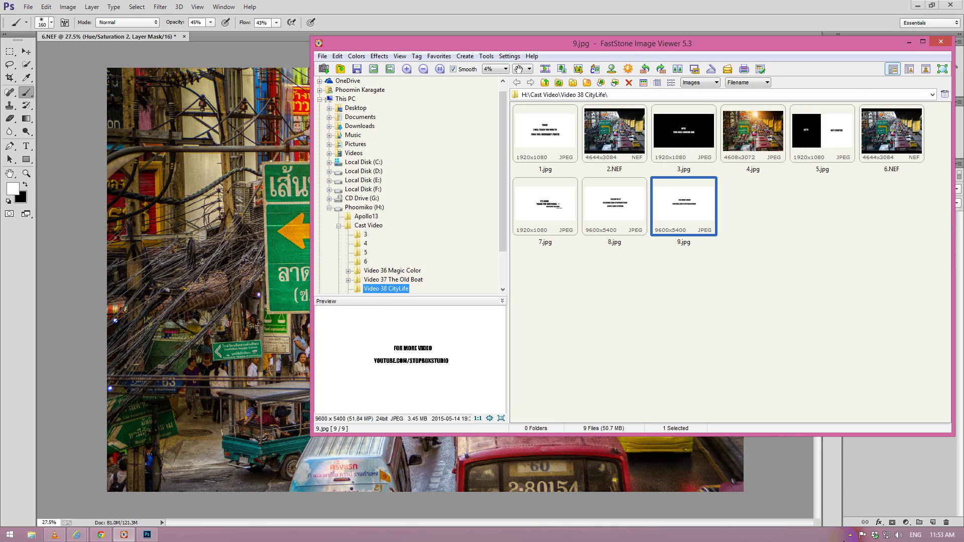